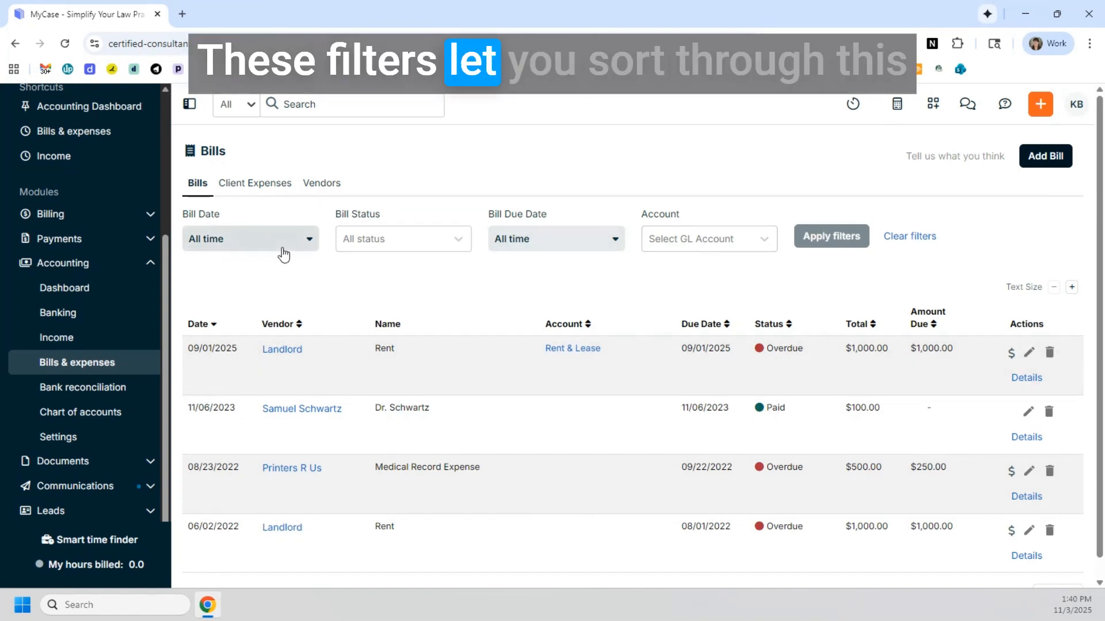
# Filter the bills by the Overdue status, and clear that status filter after reviewing the list
pyautogui.scroll(-1, 344, 332)
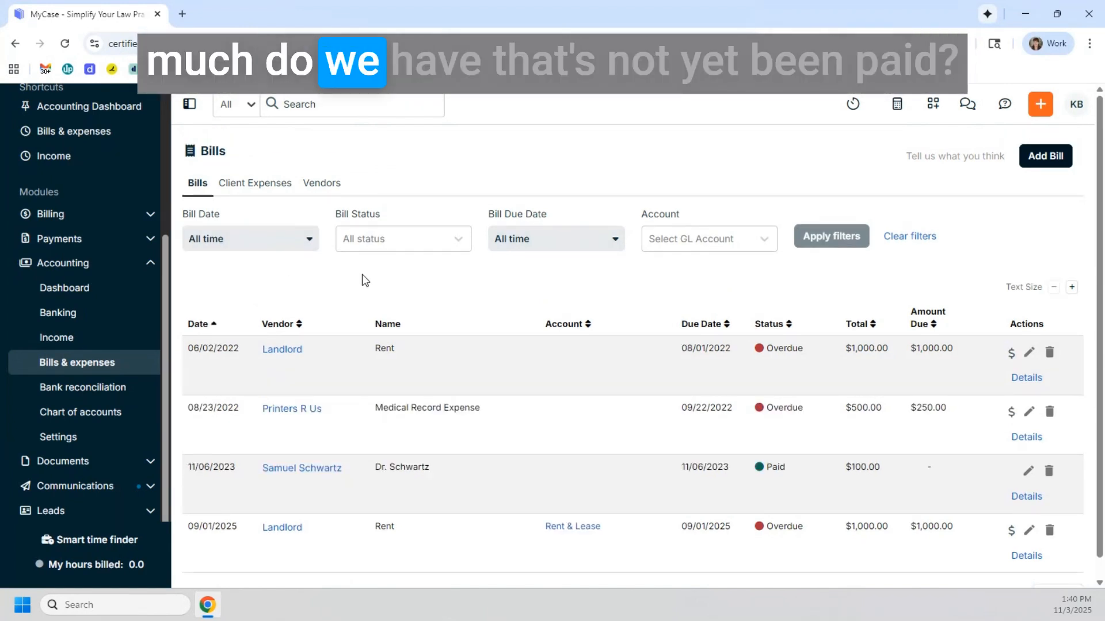
pyautogui.click(435, 243)
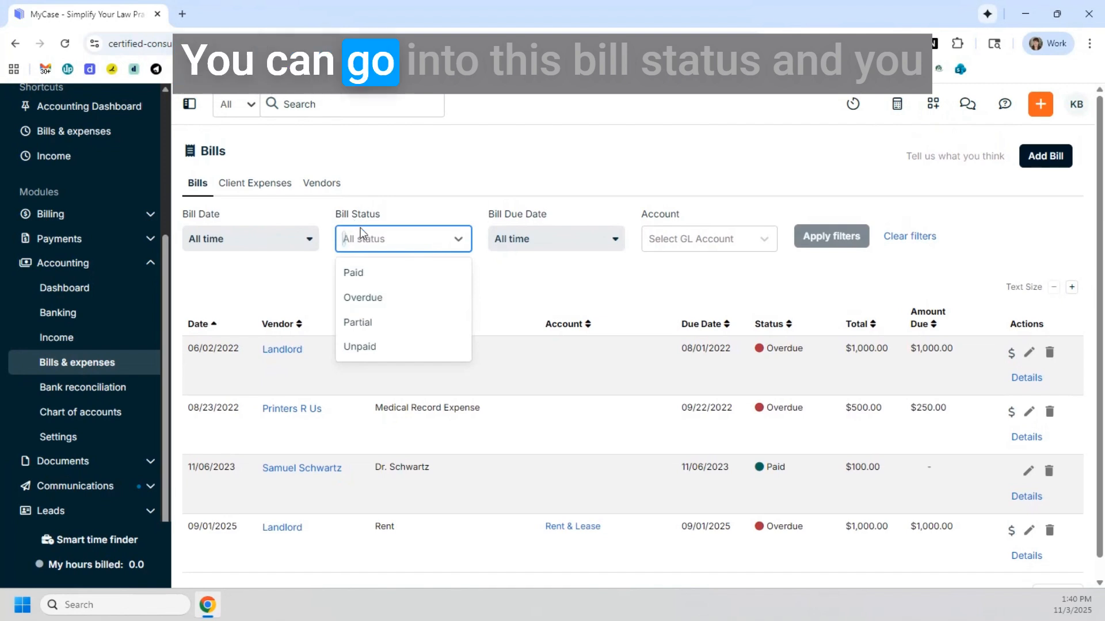
pyautogui.click(387, 302)
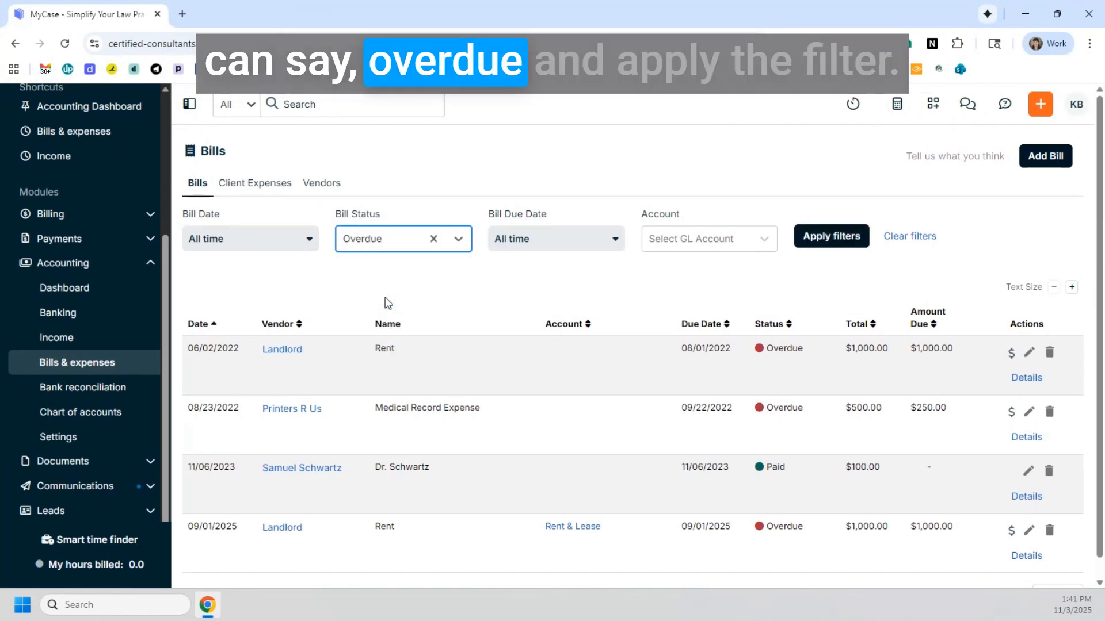
pyautogui.click(824, 238)
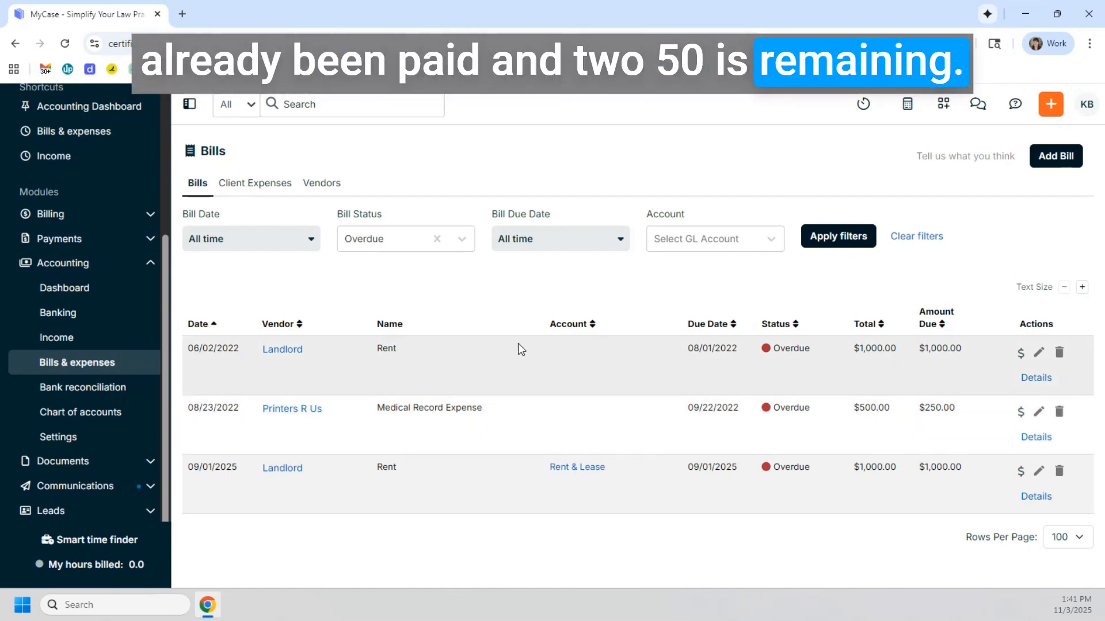
pyautogui.click(437, 239)
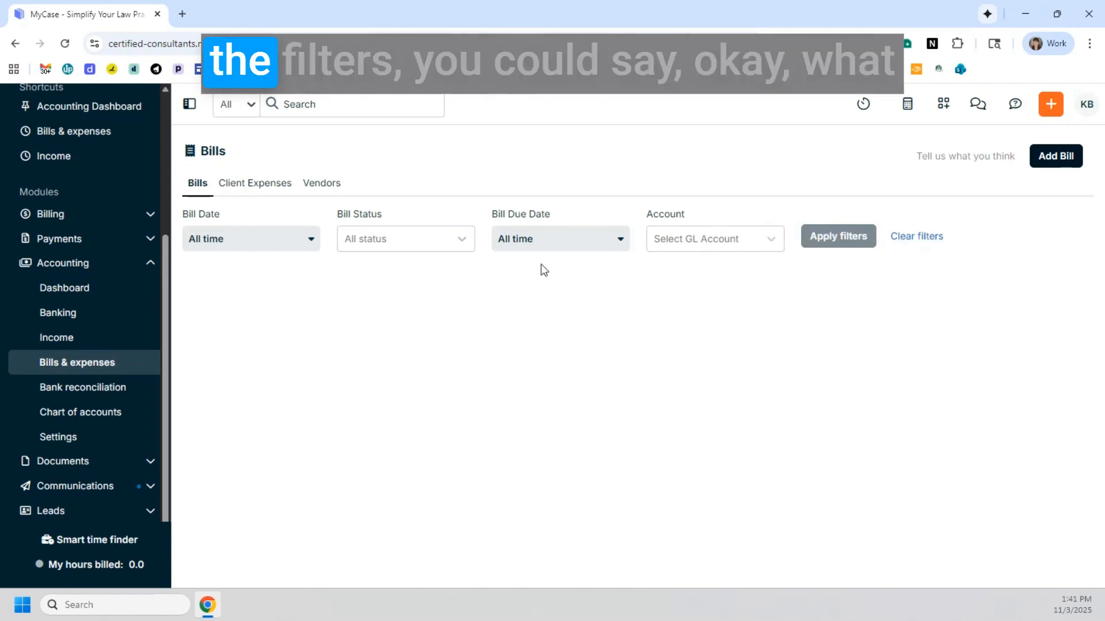
# Filter the bills by the Paid status
pyautogui.click(416, 244)
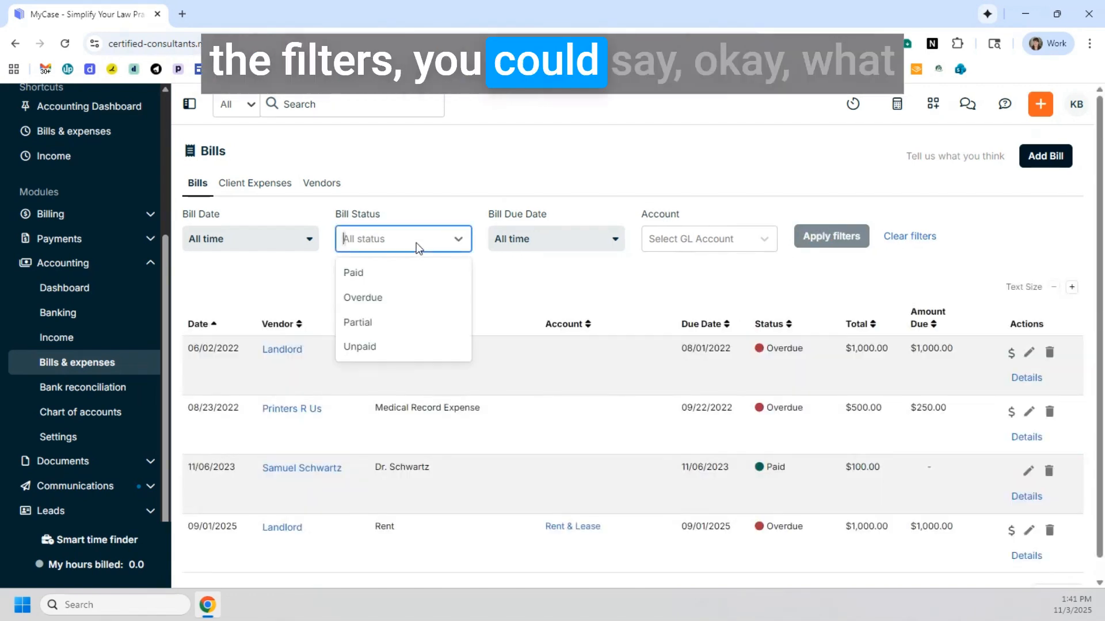
pyautogui.click(353, 274)
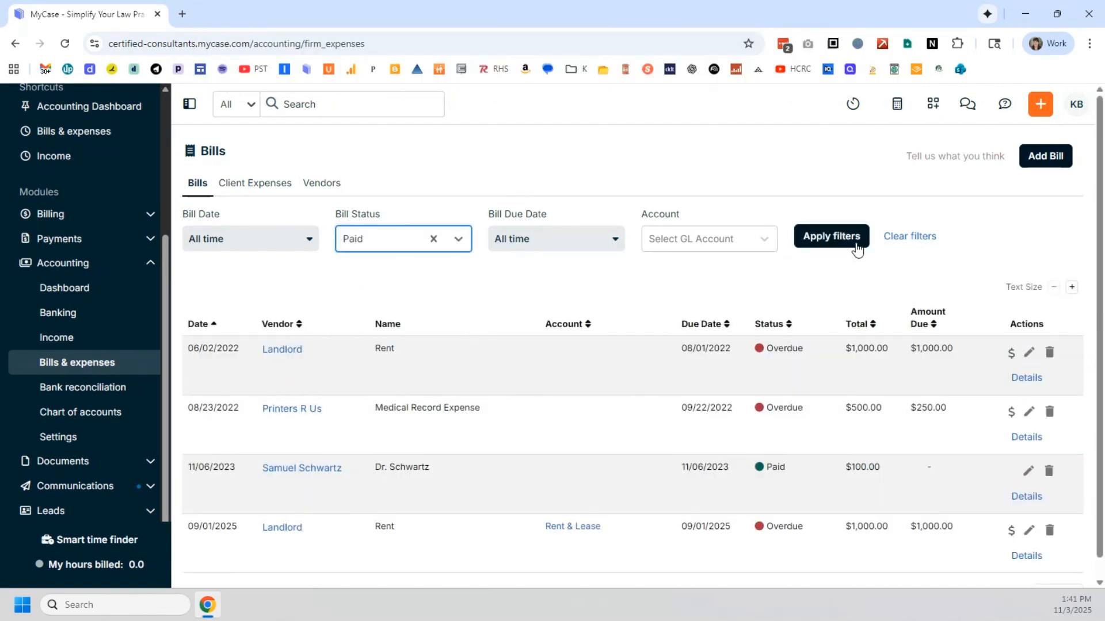
pyautogui.click(838, 238)
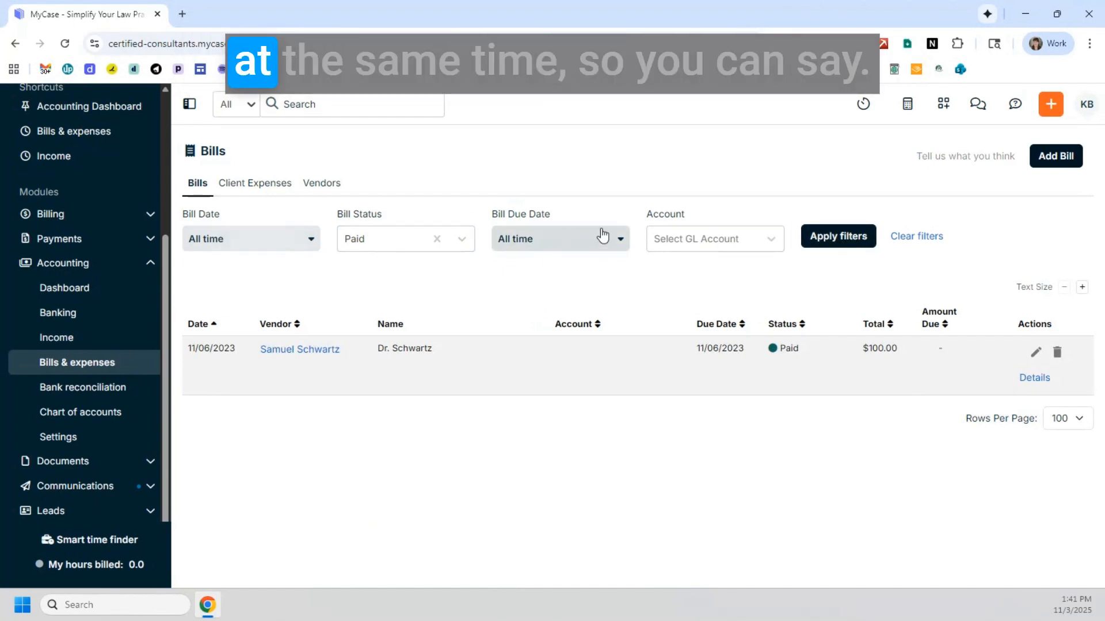
# Narrow the paid bills to a bill date within the last 7 days
pyautogui.click(307, 244)
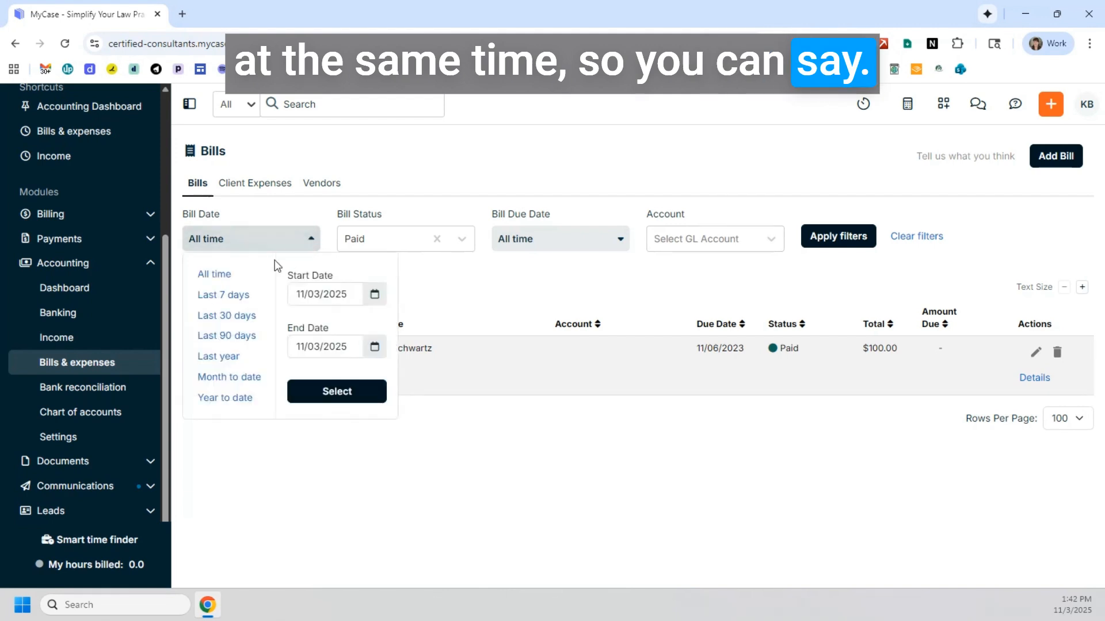
pyautogui.click(223, 298)
pyautogui.click(828, 237)
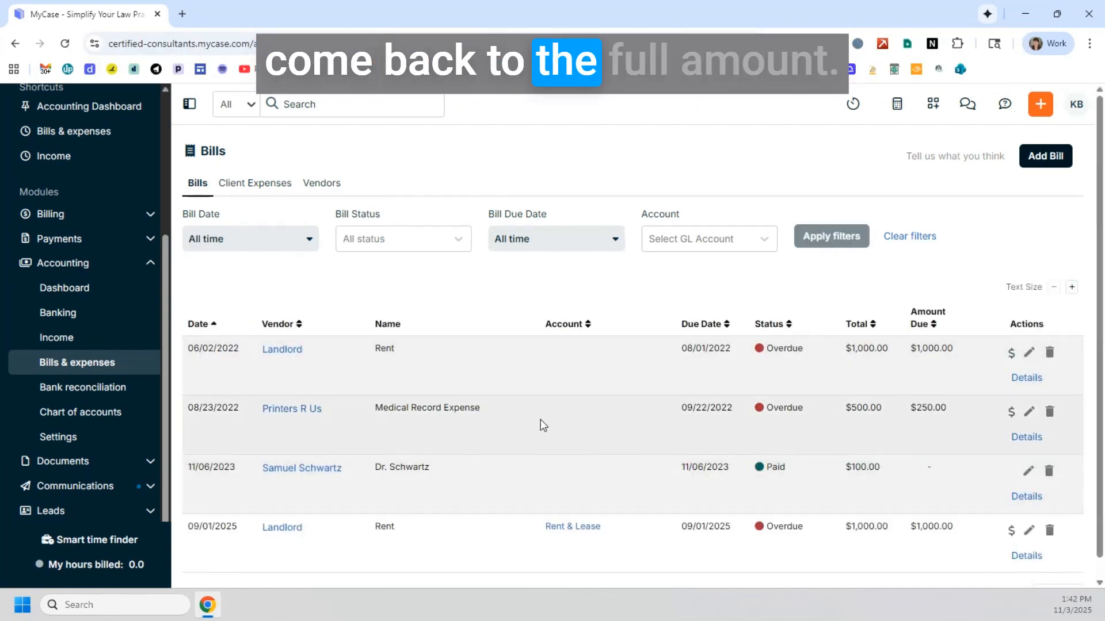
# Filter the bills by a due date range of 11/03/2025 to 11/15/2025
pyautogui.click(594, 241)
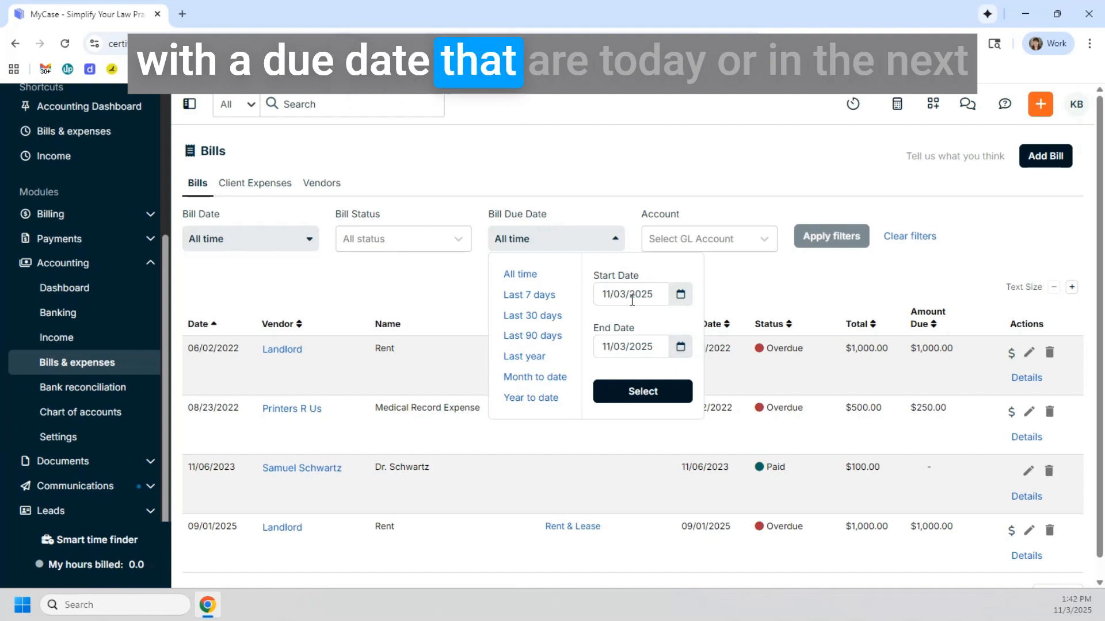
pyautogui.click(679, 348)
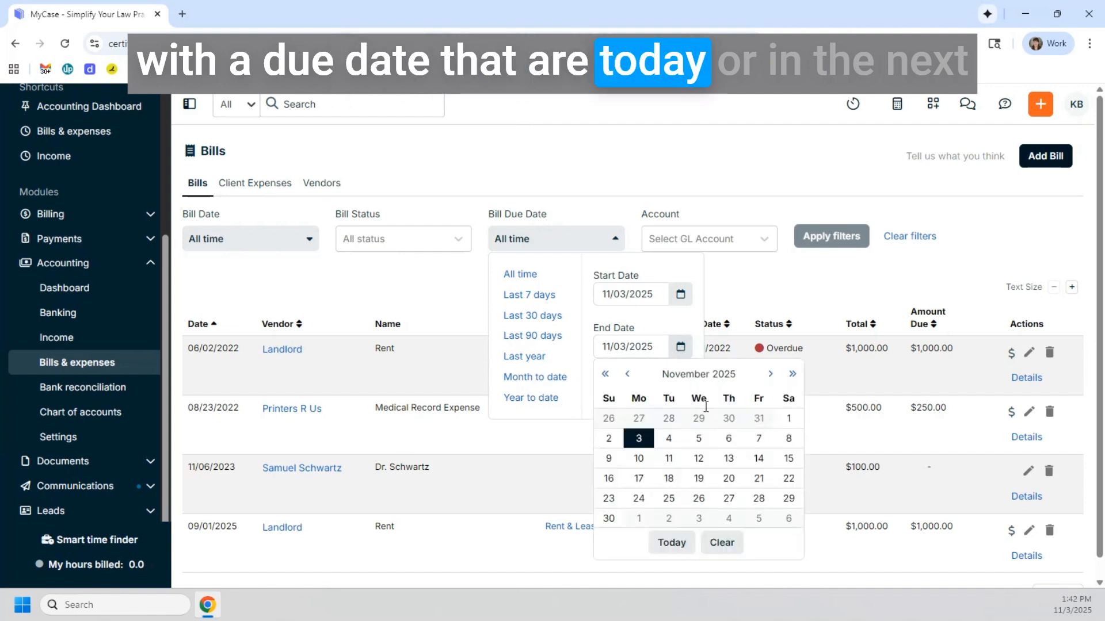
pyautogui.click(786, 460)
pyautogui.click(633, 383)
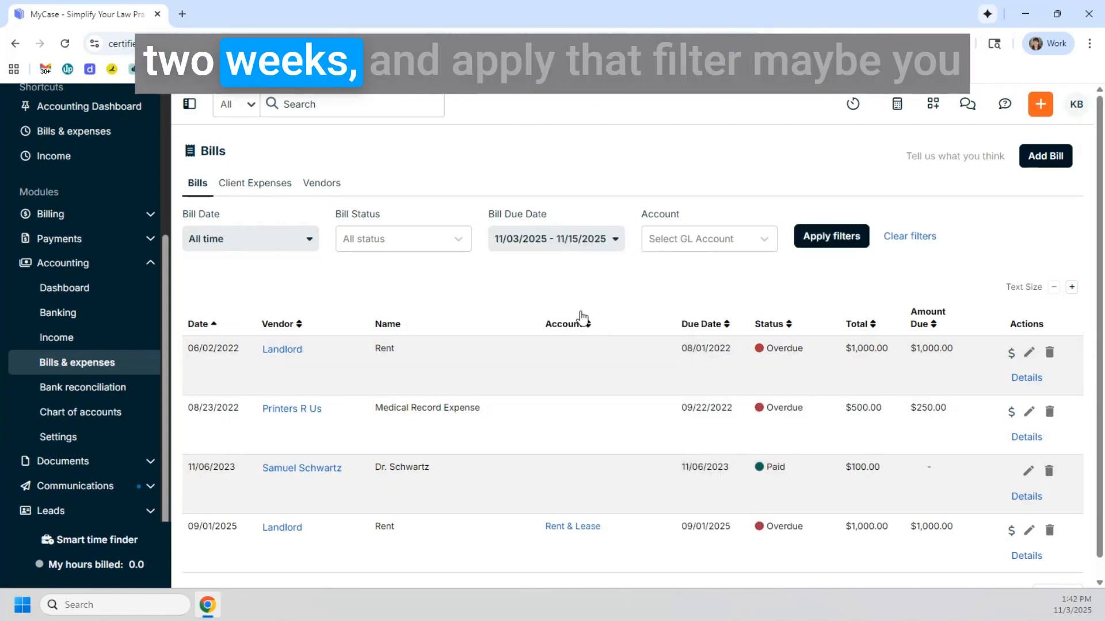
pyautogui.click(832, 237)
# Filter the bills by the Rent & Lease (5060) expense account, and clear the filters after checking the matching bills
pyautogui.click(708, 241)
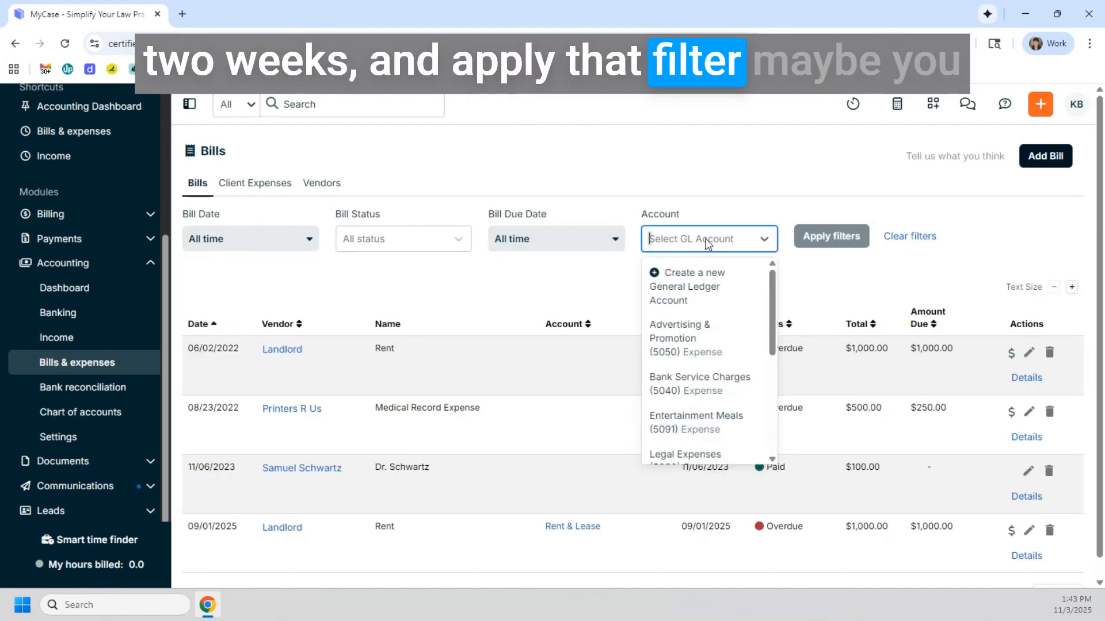
pyautogui.write('rent')
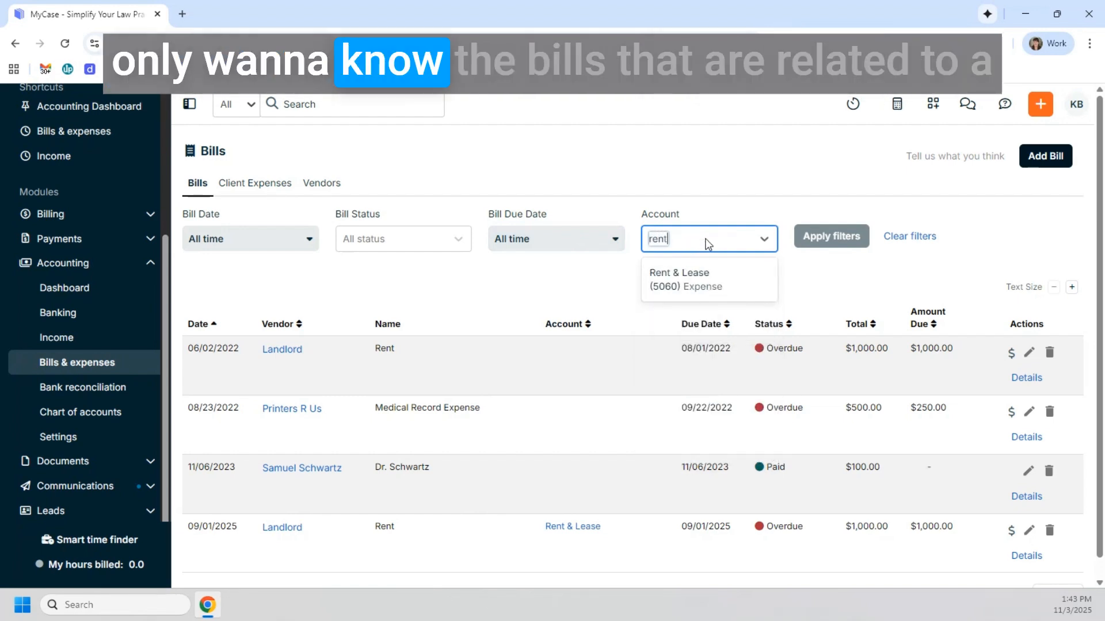
pyautogui.click(700, 273)
pyautogui.click(832, 236)
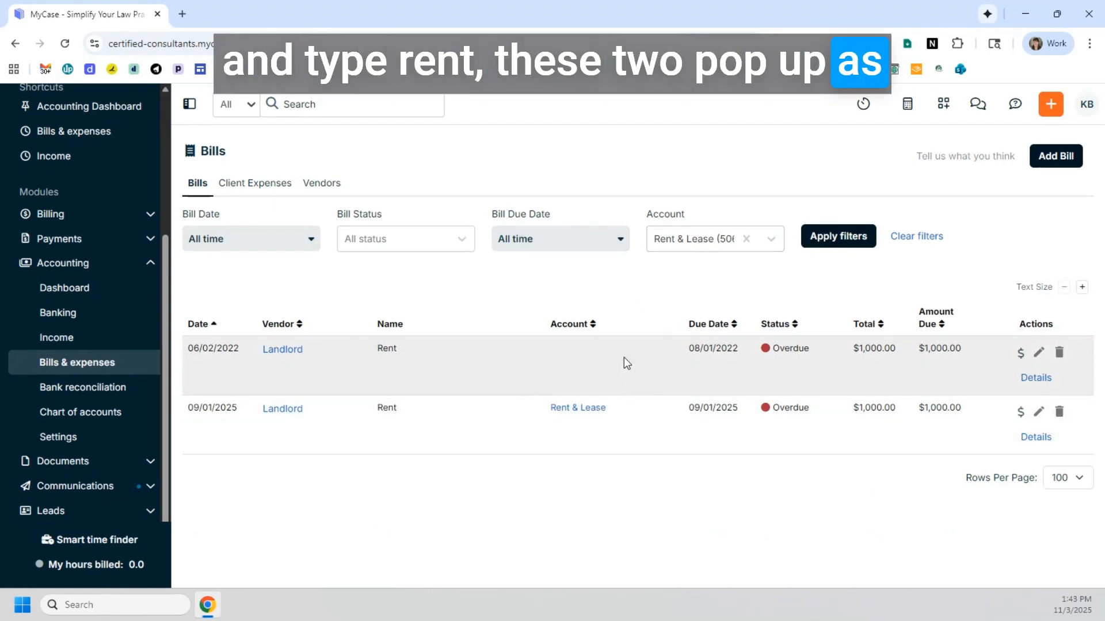
pyautogui.click(915, 237)
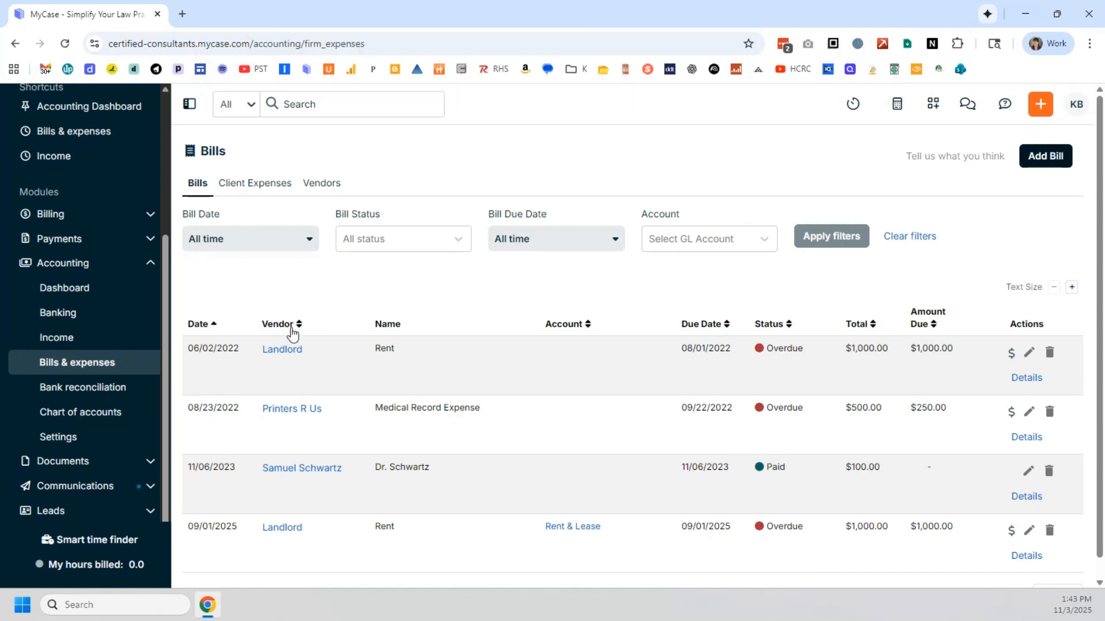
pyautogui.click(378, 237)
pyautogui.click(707, 246)
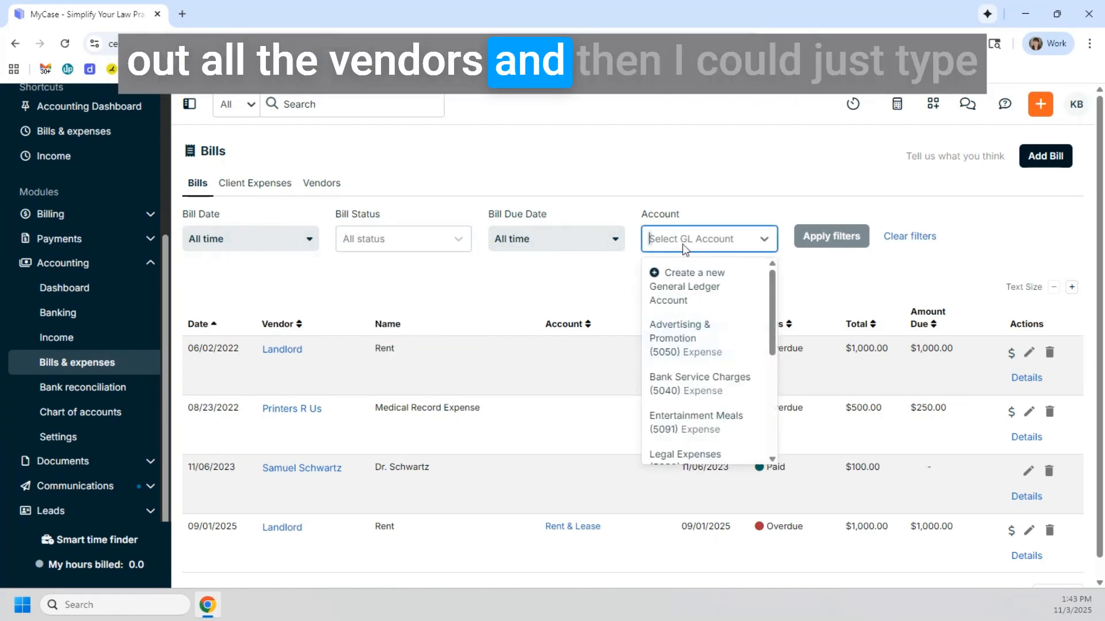
pyautogui.click(634, 330)
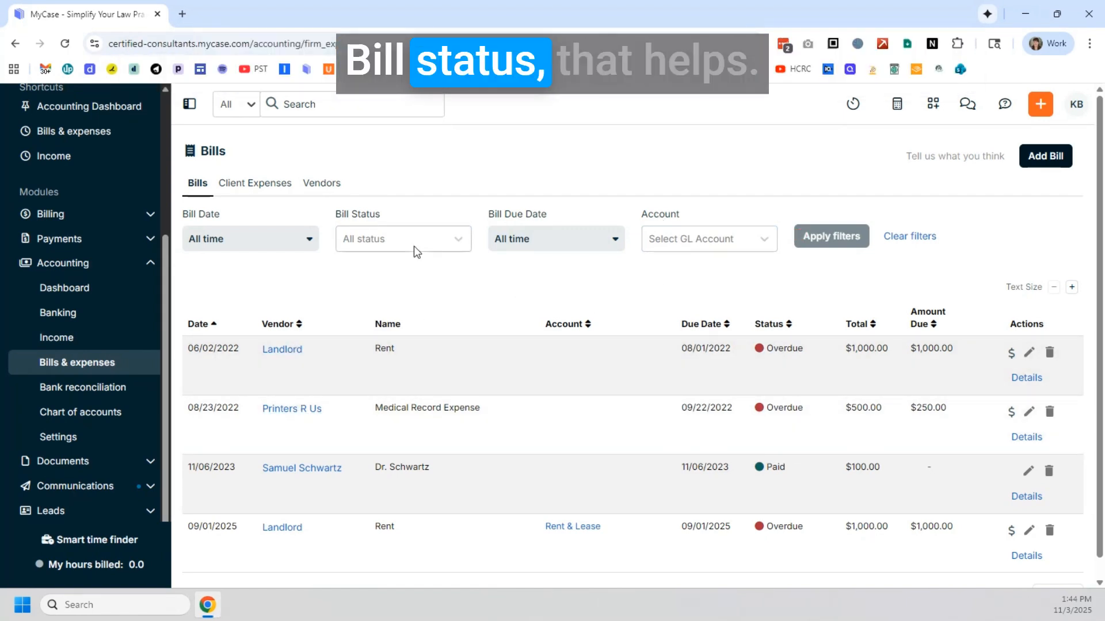
# Filter the bills by the Unpaid status, and clear the filters after checking the list
pyautogui.click(387, 238)
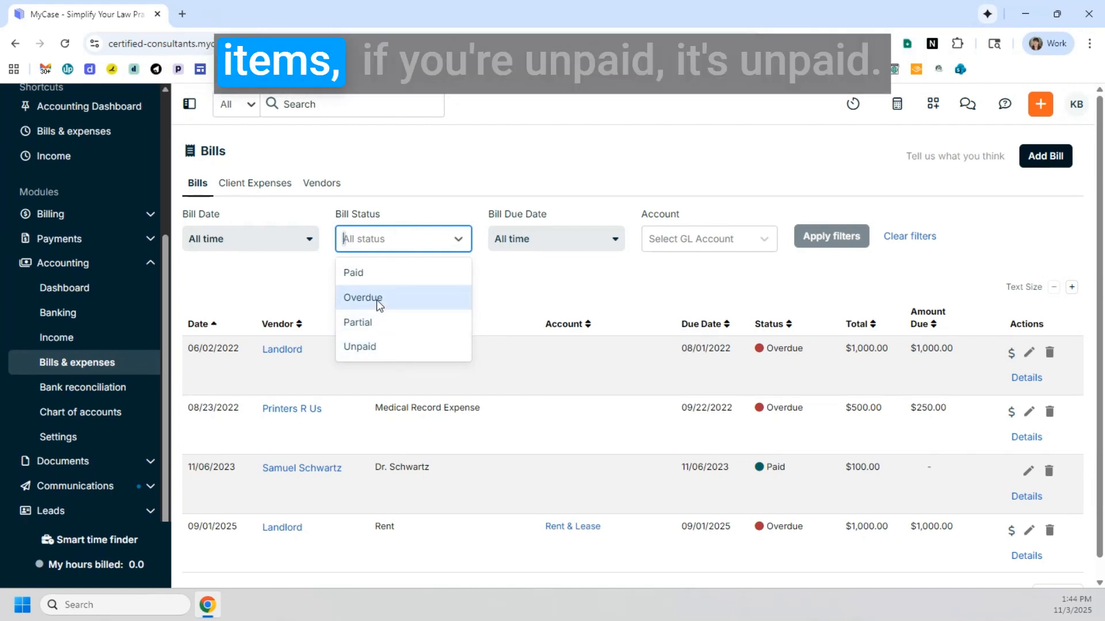
pyautogui.click(364, 348)
pyautogui.click(823, 239)
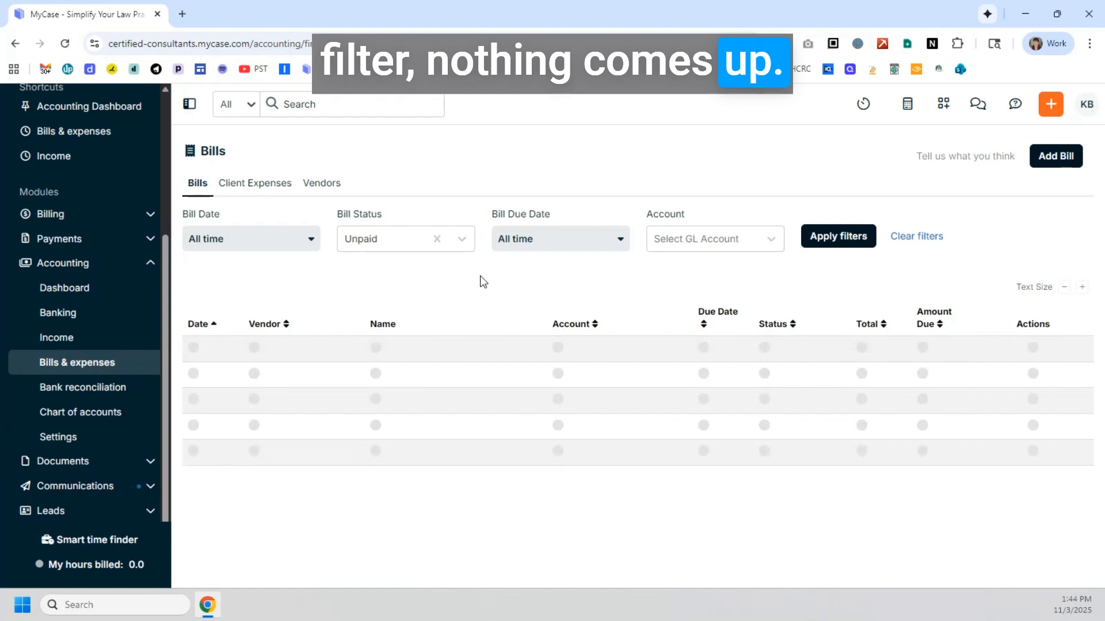
pyautogui.click(927, 242)
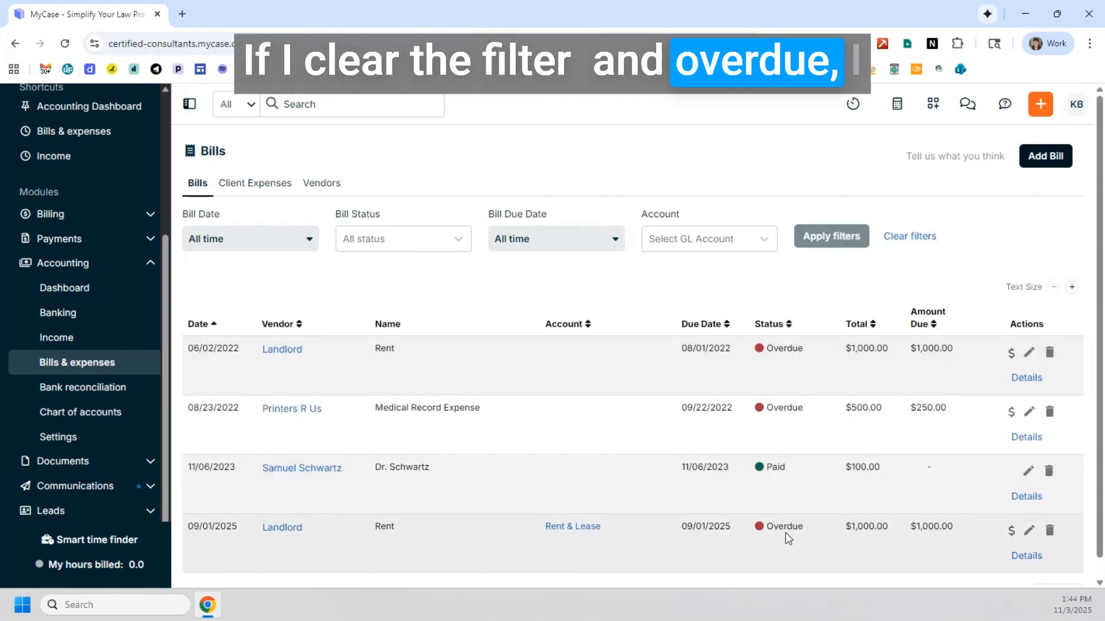
# Show only the overdue bills again, and remove the Overdue status selection
pyautogui.click(402, 239)
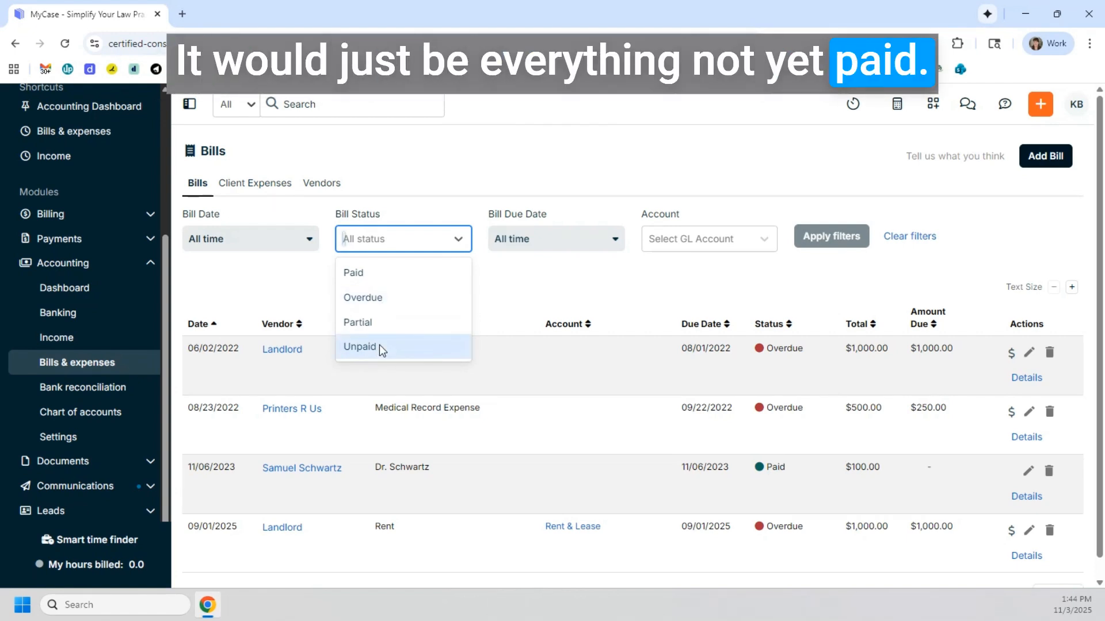
pyautogui.click(383, 297)
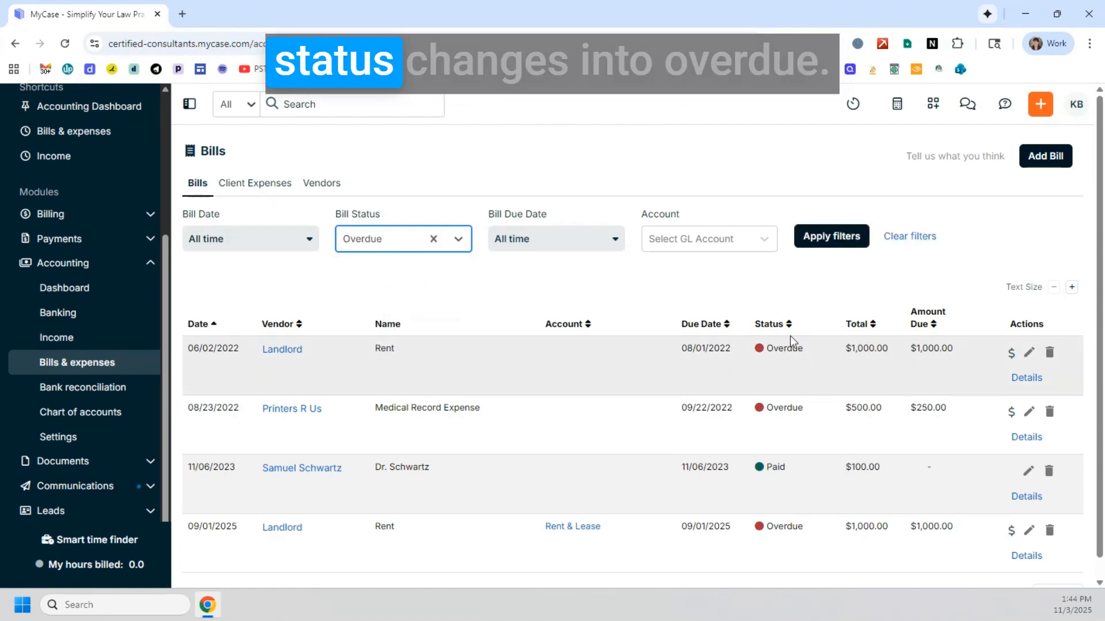
pyautogui.click(830, 236)
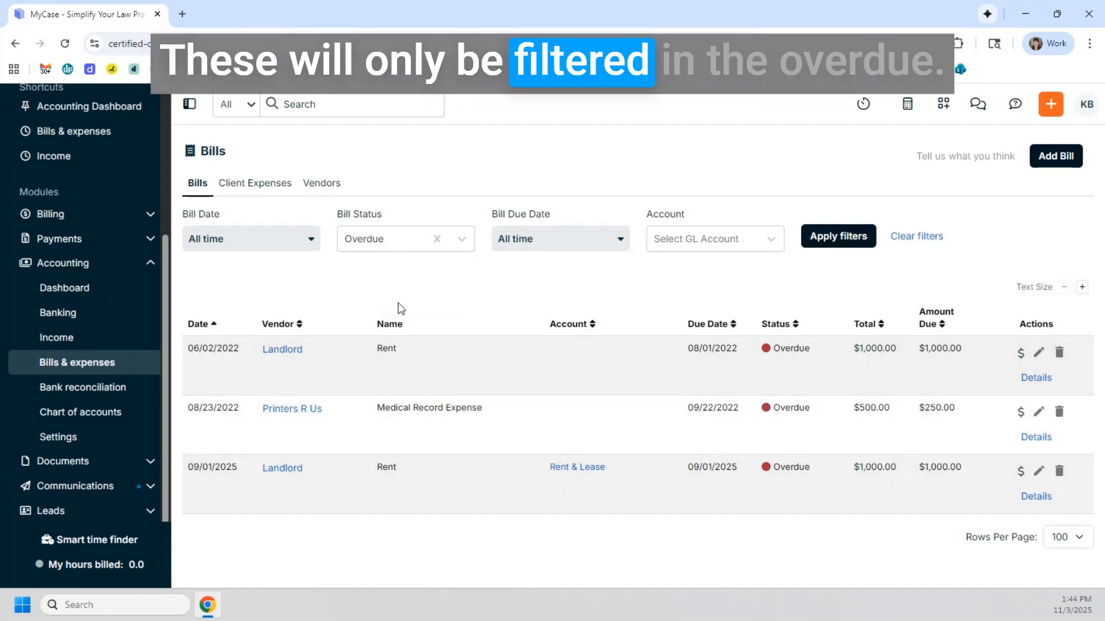
pyautogui.click(436, 239)
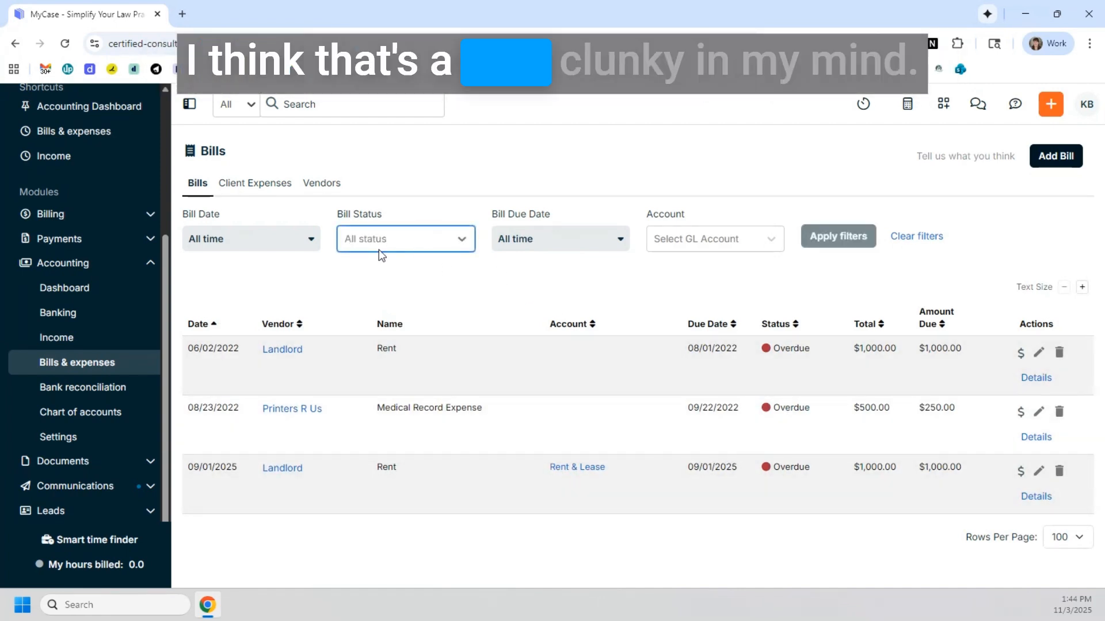
pyautogui.click(454, 243)
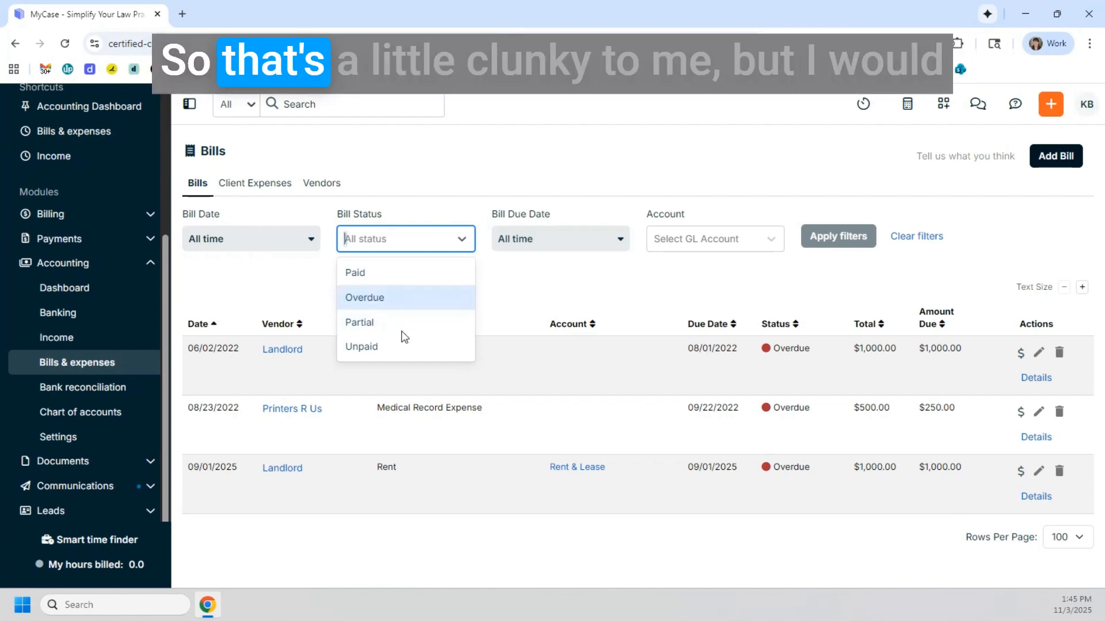
pyautogui.click(275, 268)
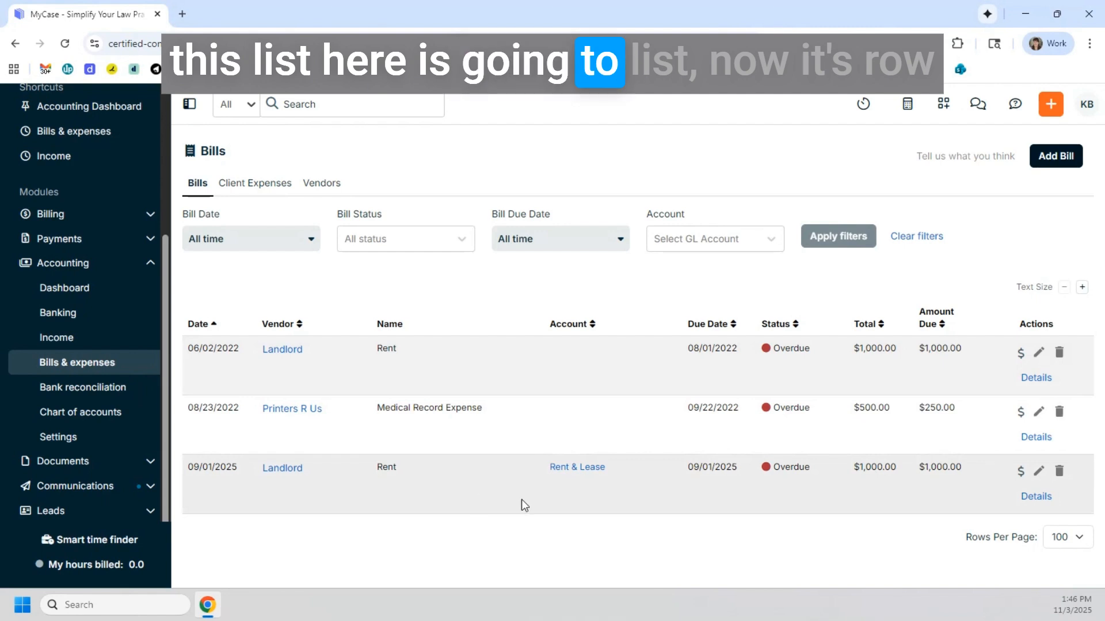
pyautogui.click(1045, 535)
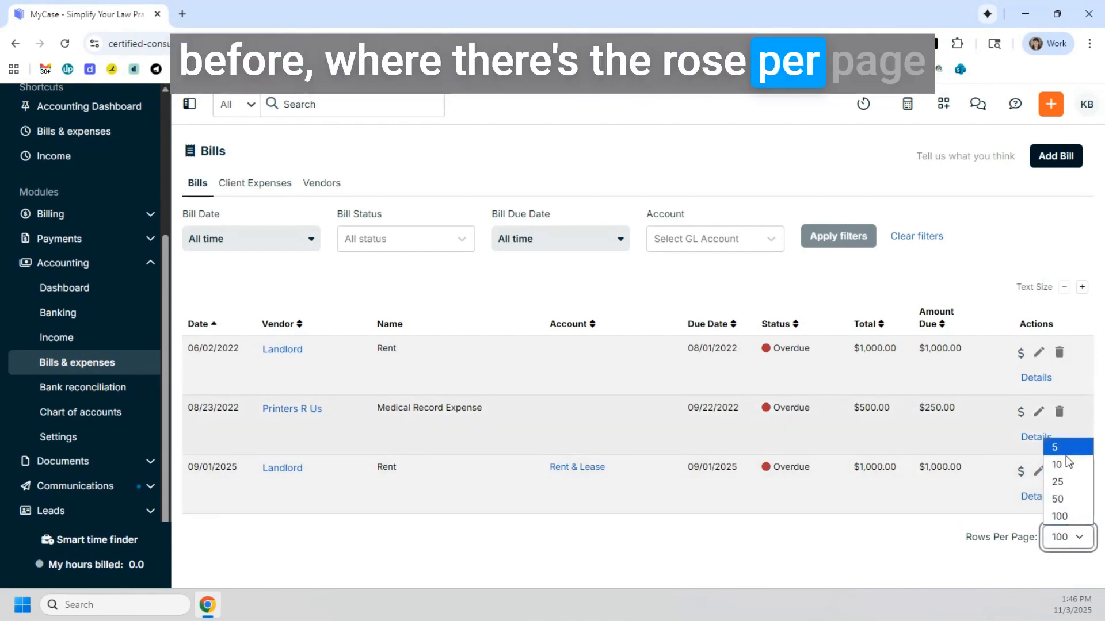
pyautogui.click(841, 547)
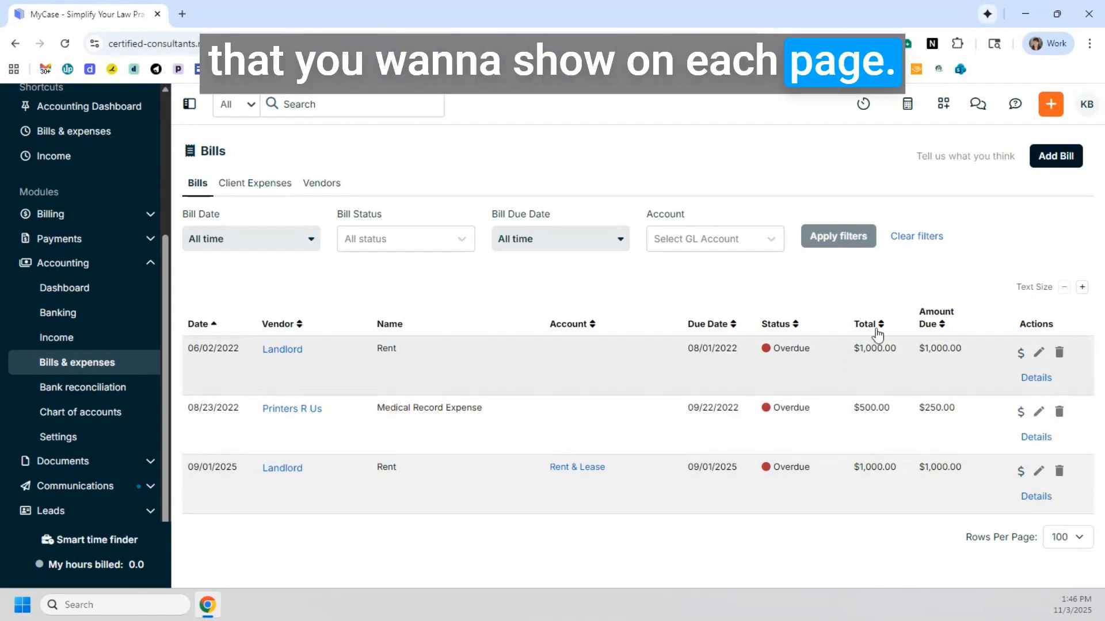
# Clear all filters to list every bill, and try enlarging the table's text size before reducing it again
pyautogui.click(895, 238)
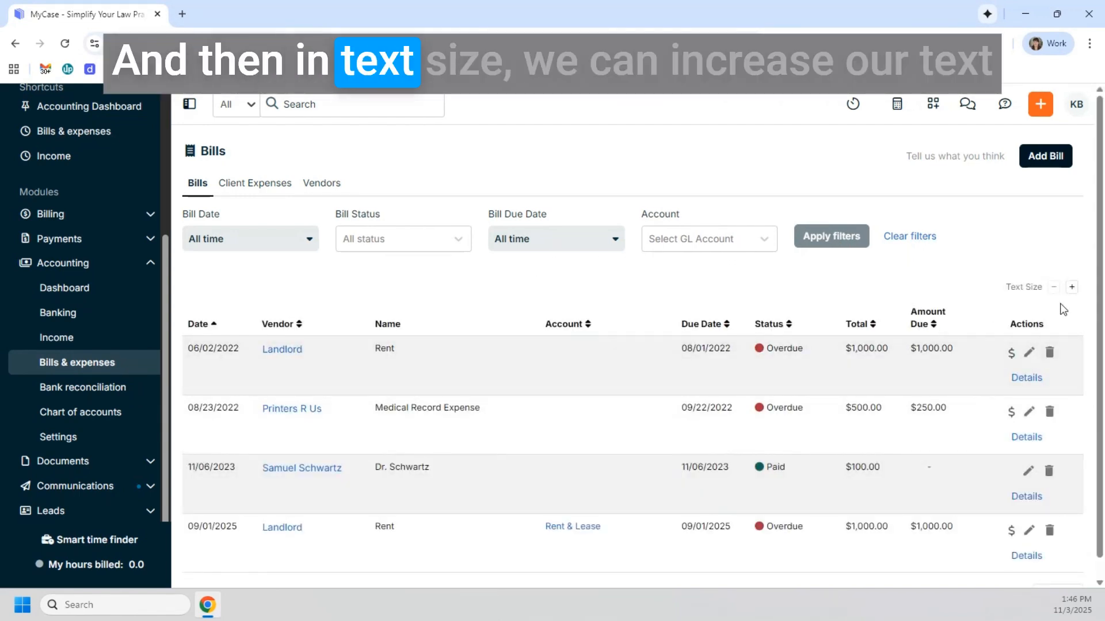
pyautogui.click(1071, 286)
pyautogui.click(1053, 287)
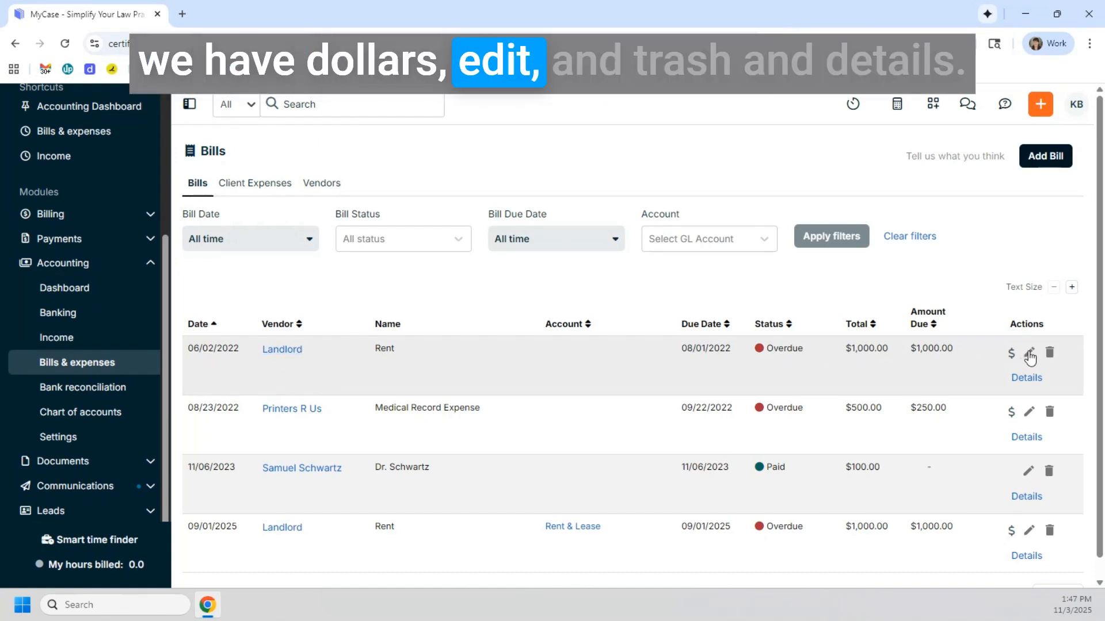
# Start a payment for the 06/02/2022 rent bill from the Operating Account dated 11/3/2025, and set it to pay by check
pyautogui.click(1011, 353)
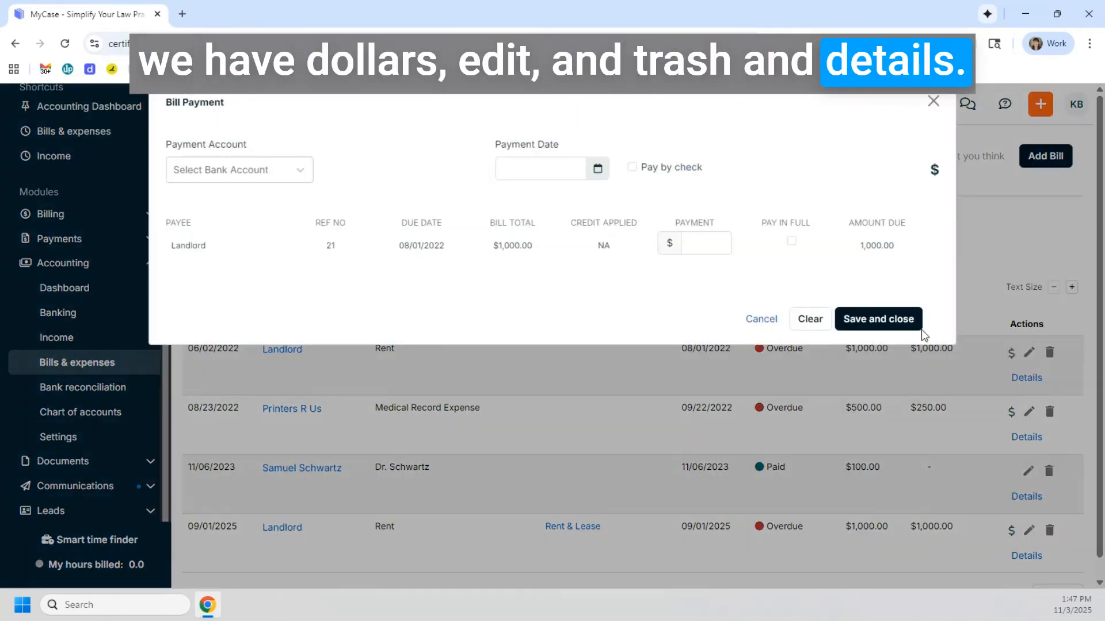
pyautogui.click(296, 172)
pyautogui.click(255, 205)
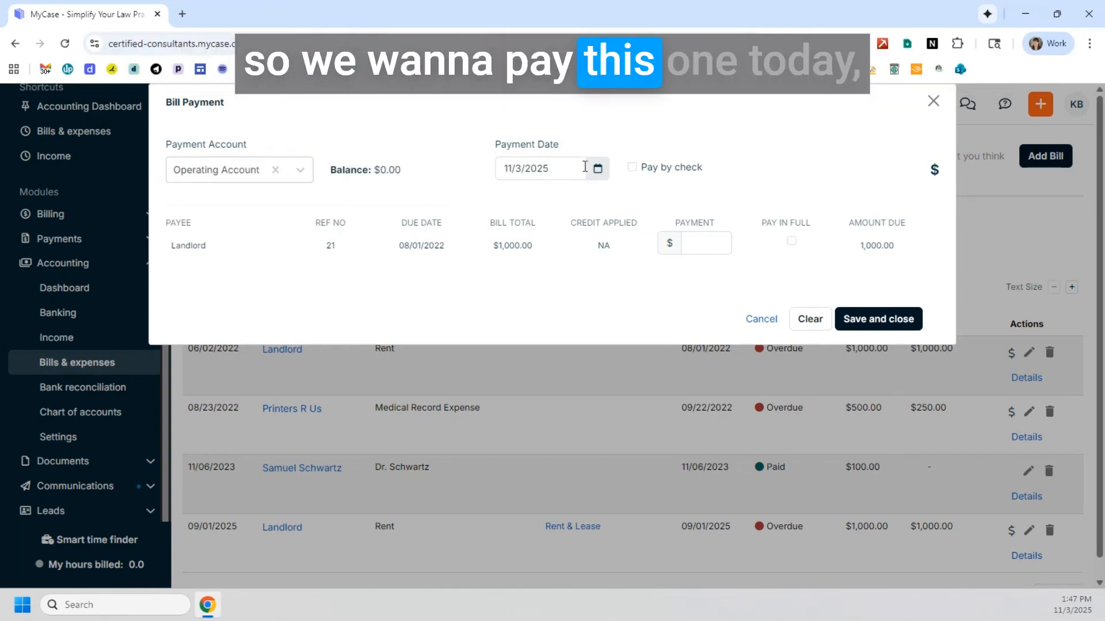
pyautogui.click(632, 167)
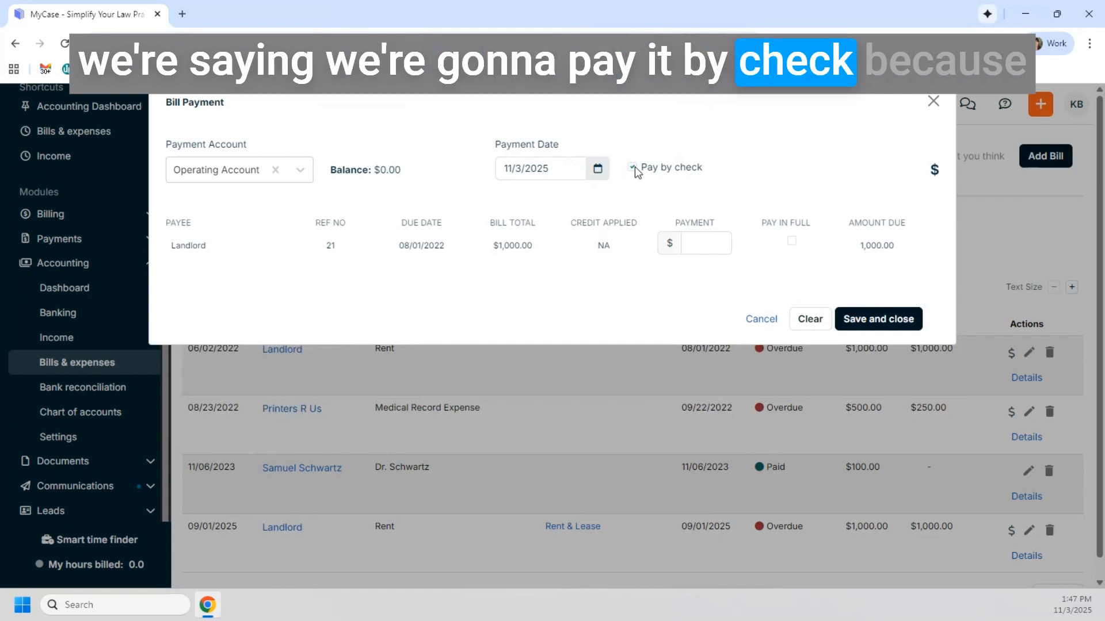
pyautogui.click(632, 167)
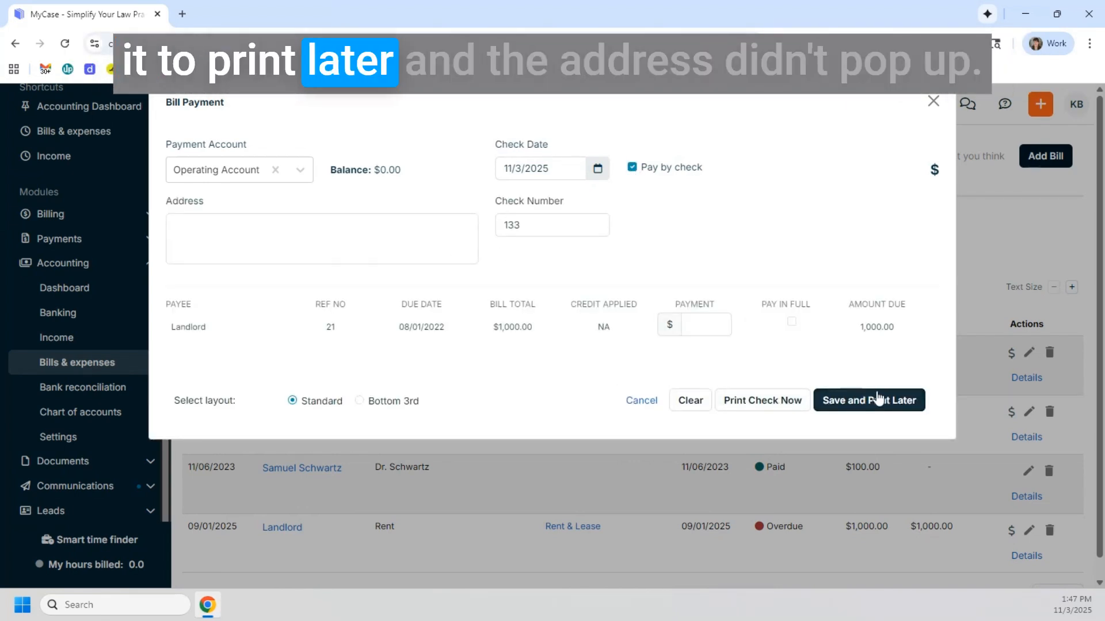
# Mark the rent bill as paid in full, turn off paying by check, and save the payment
pyautogui.click(301, 229)
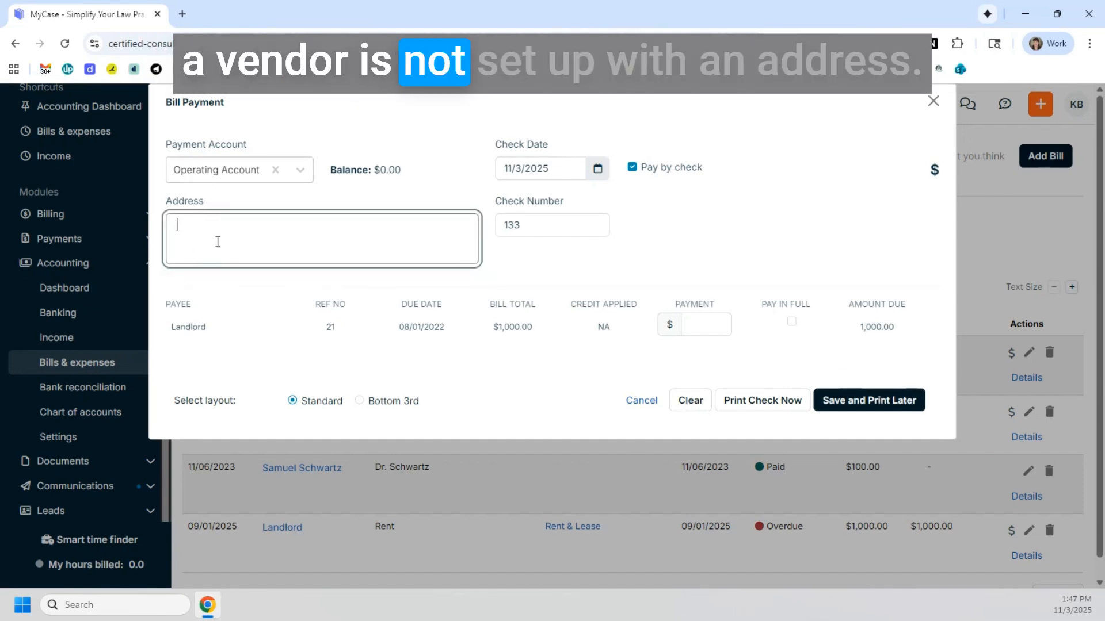
pyautogui.click(542, 229)
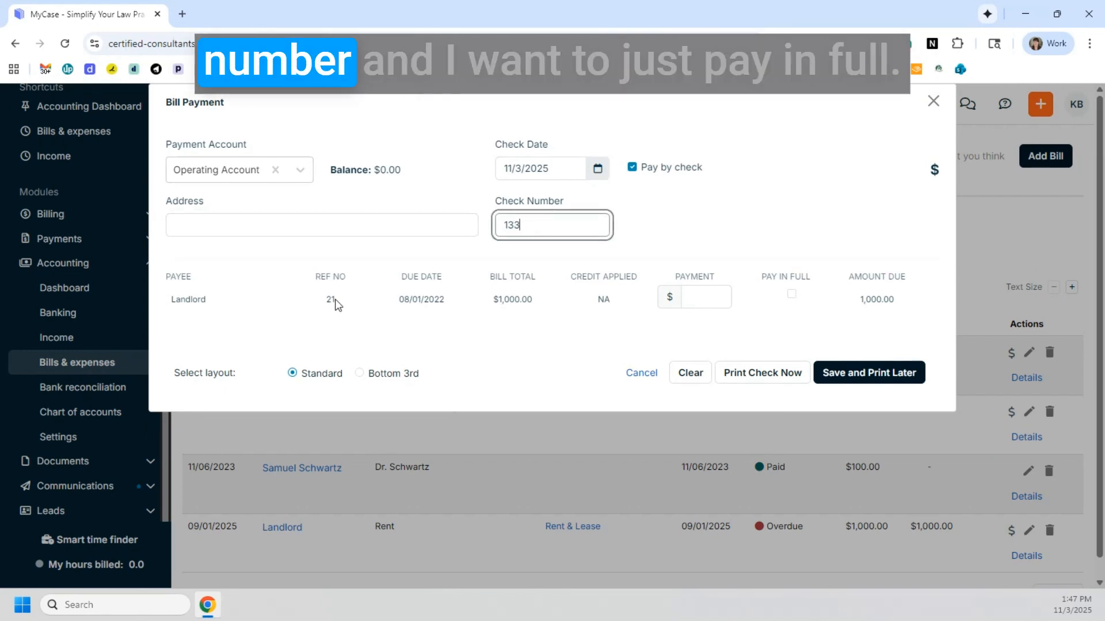
pyautogui.click(719, 299)
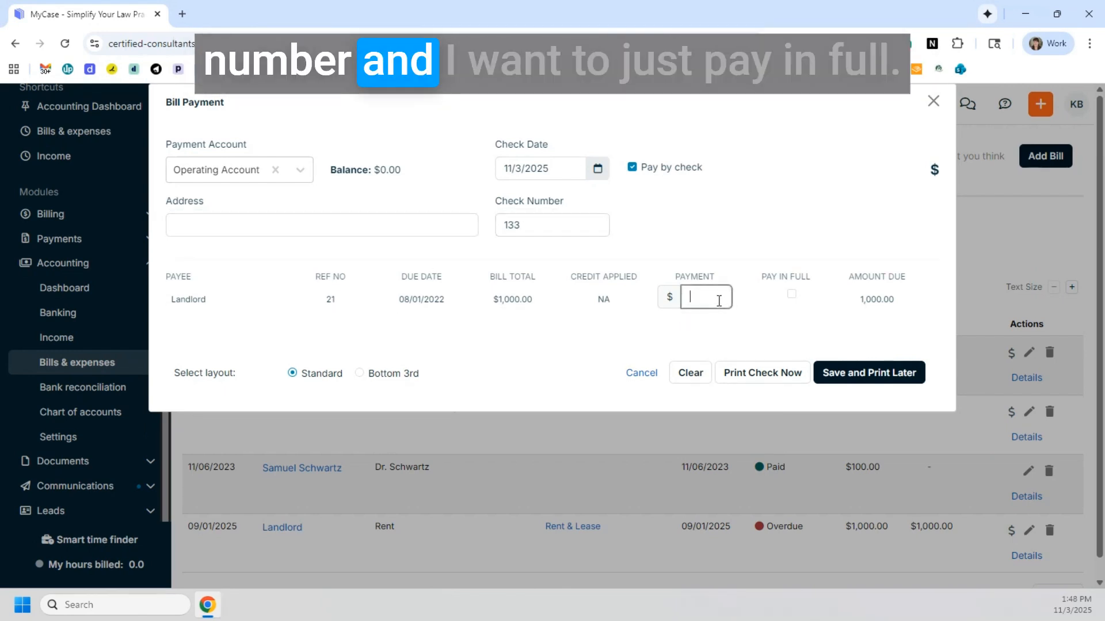
pyautogui.click(790, 295)
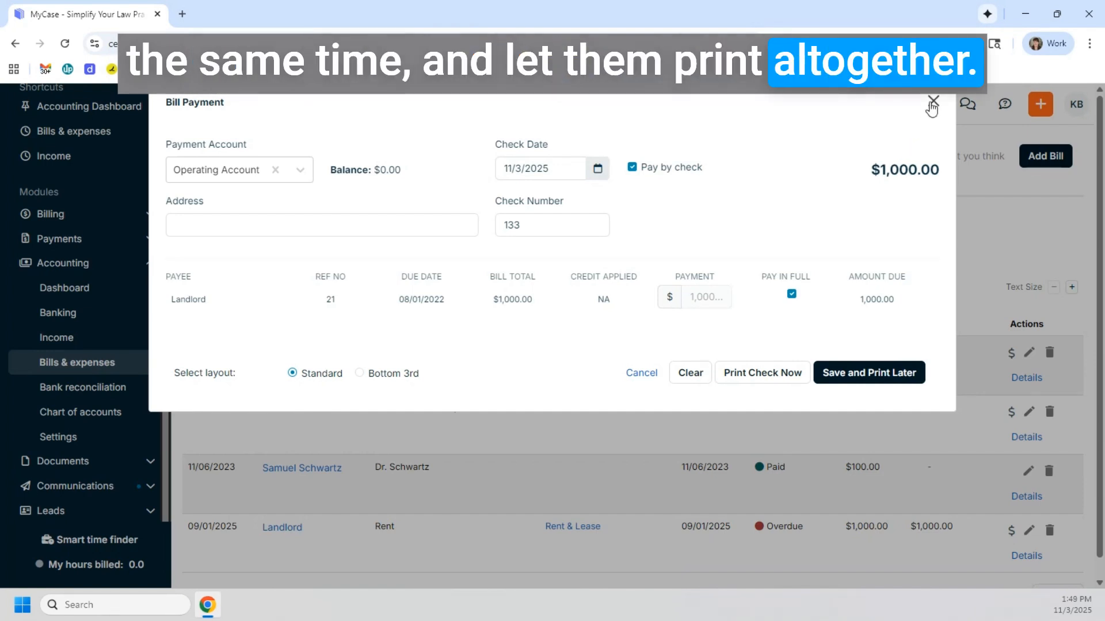
pyautogui.click(633, 167)
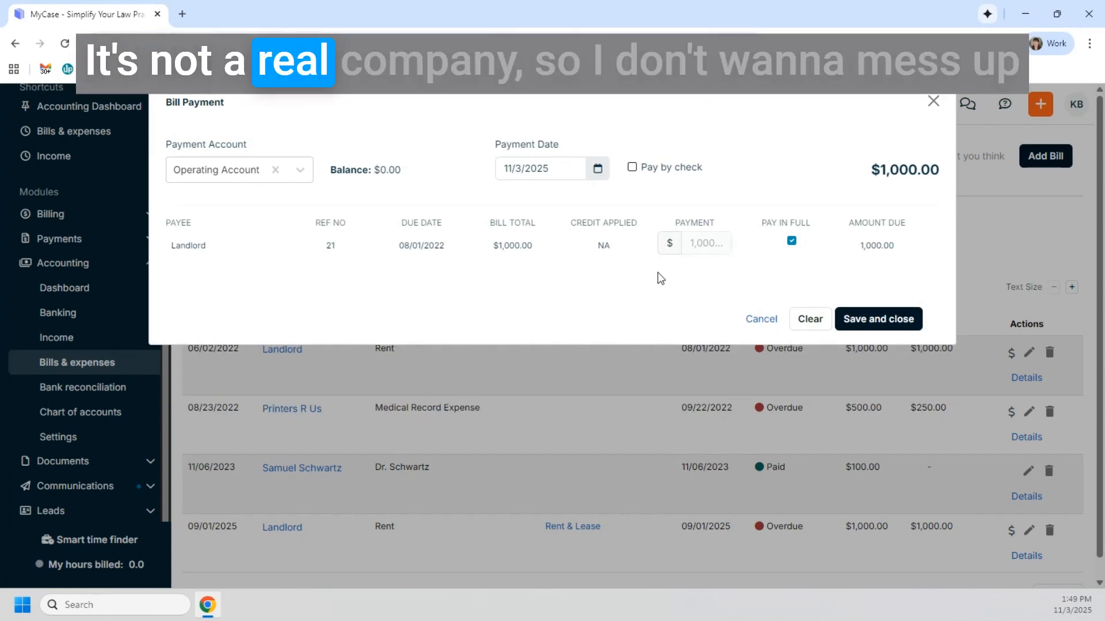
pyautogui.click(849, 319)
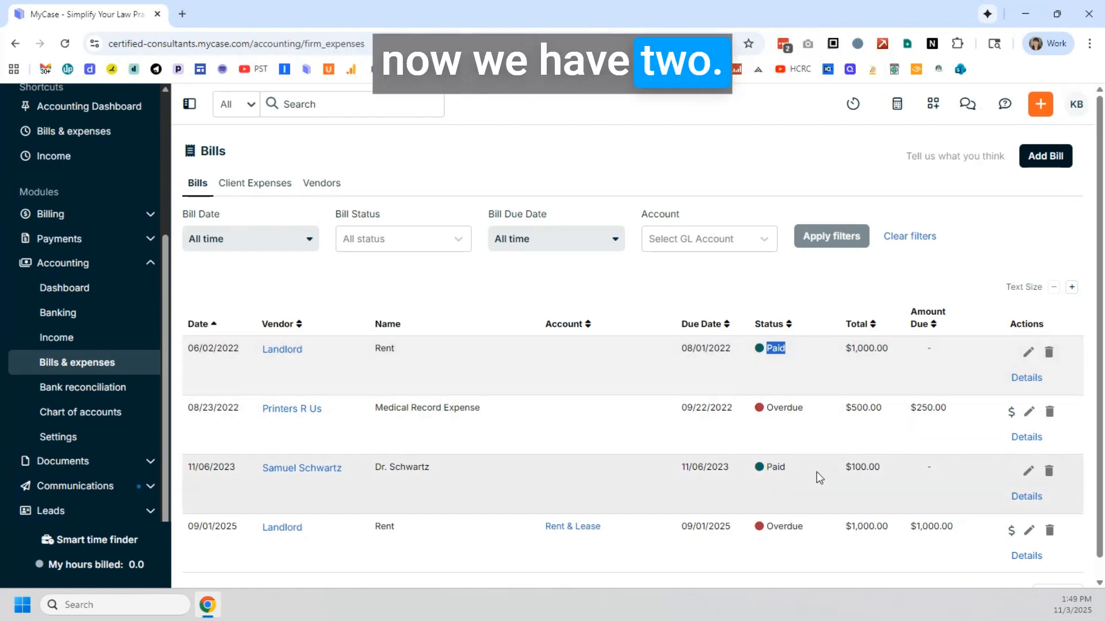
pyautogui.click(846, 352)
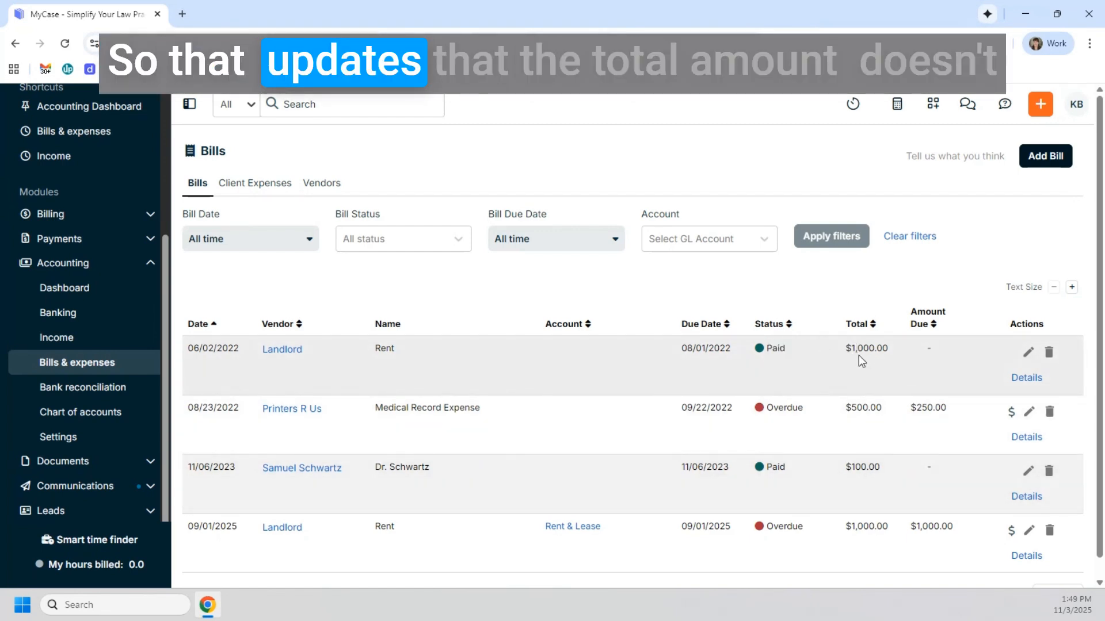
pyautogui.moveTo(845, 352); pyautogui.dragTo(941, 356)
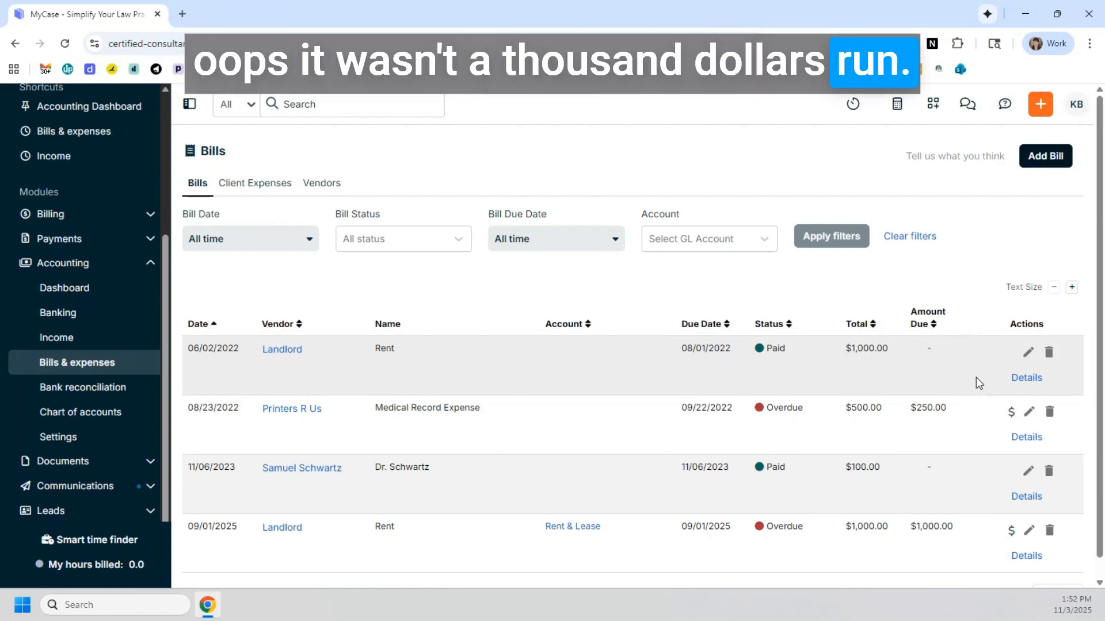
# Edit the 06/02/2022 rent bill and fill its first line with Rent & Lease (5060), description "Nov 25 rent" and amount 750
pyautogui.click(1028, 352)
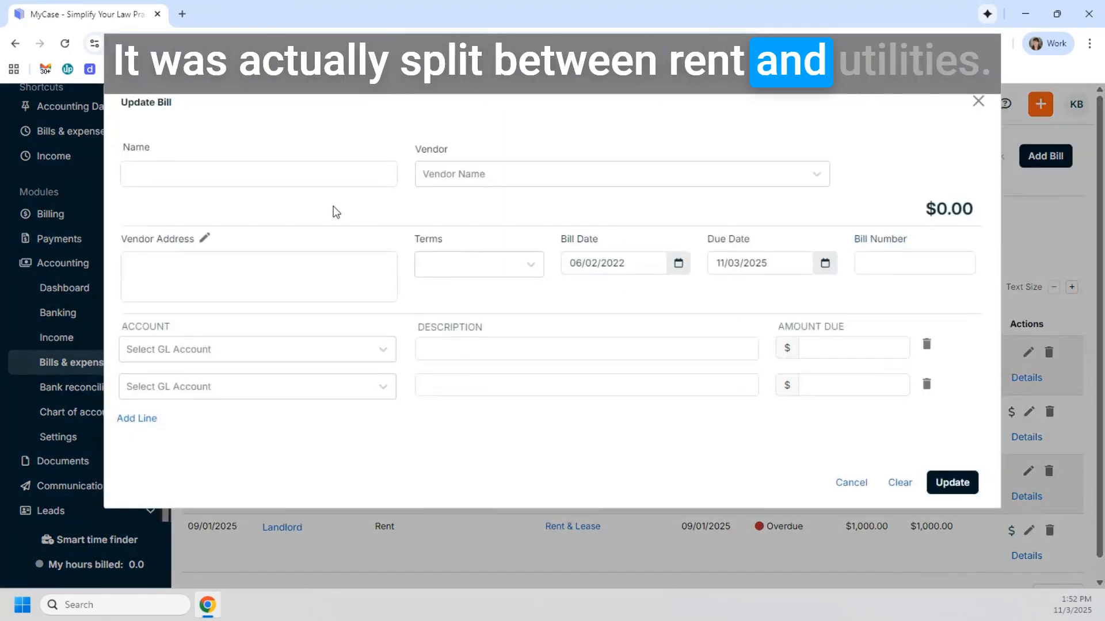
pyautogui.click(224, 357)
pyautogui.write('re')
pyautogui.click(219, 404)
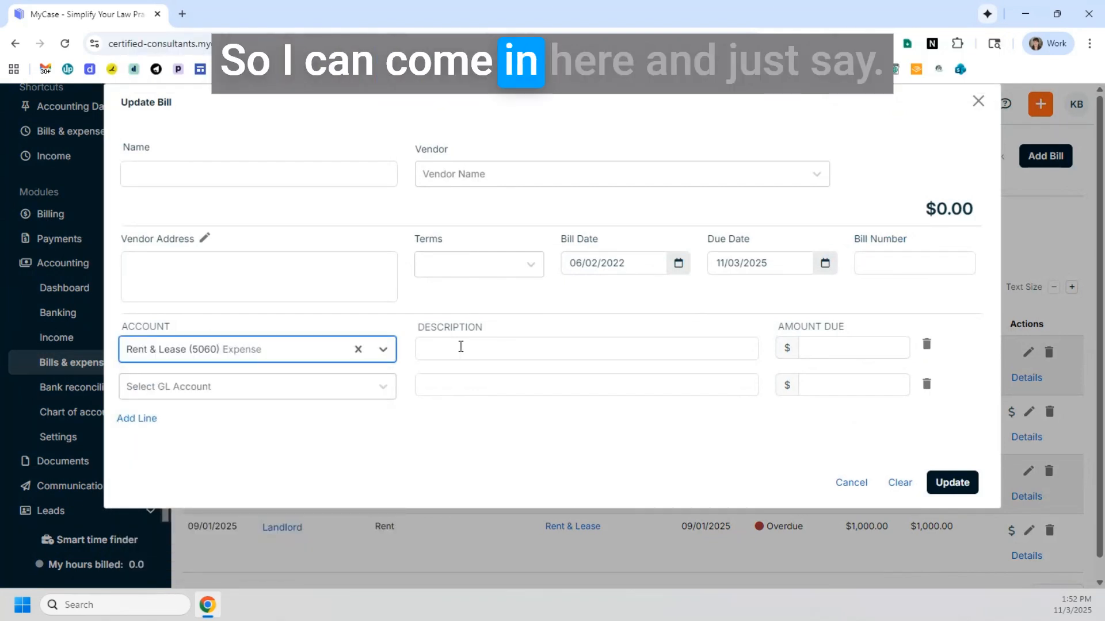
pyautogui.click(509, 348)
pyautogui.write('Noc')
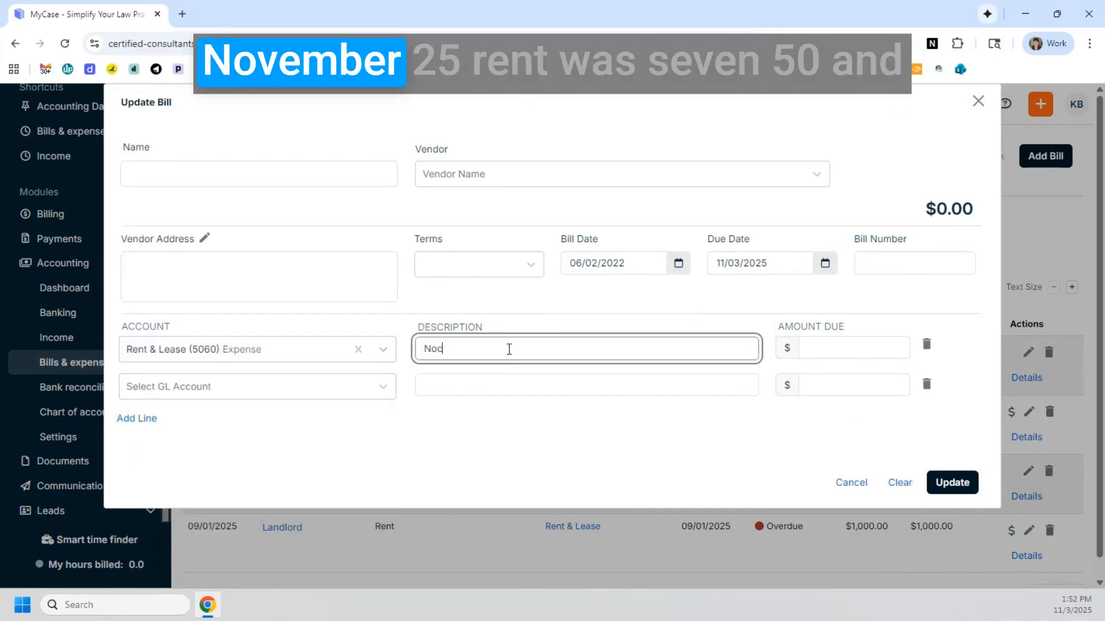
pyautogui.write(' 25 rent')
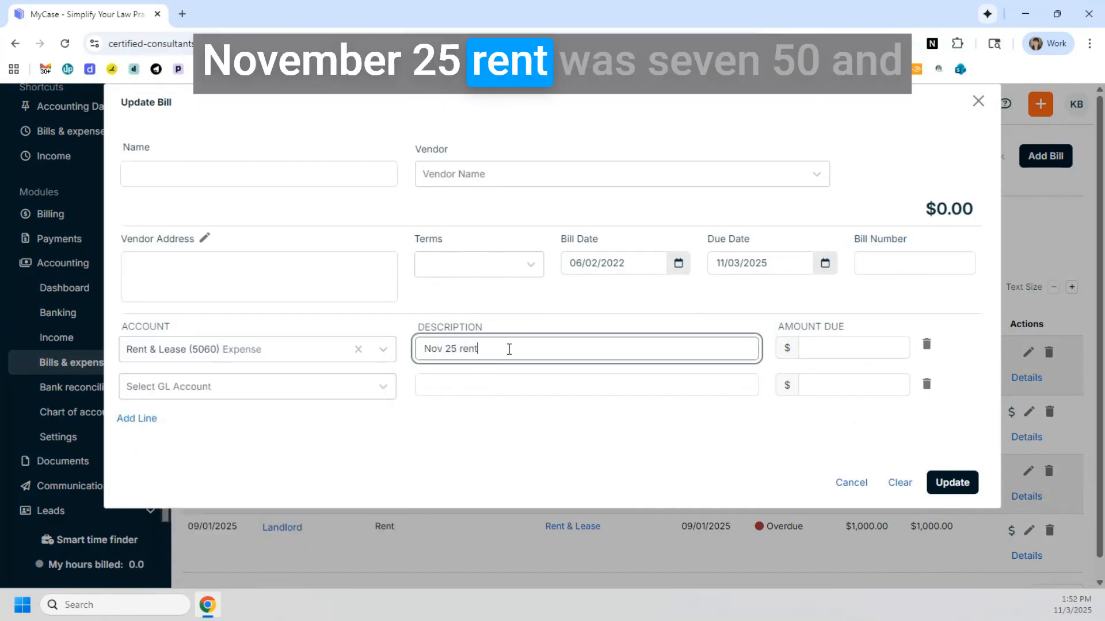
pyautogui.press('Tab')
pyautogui.write('750')
pyautogui.press('Tab')
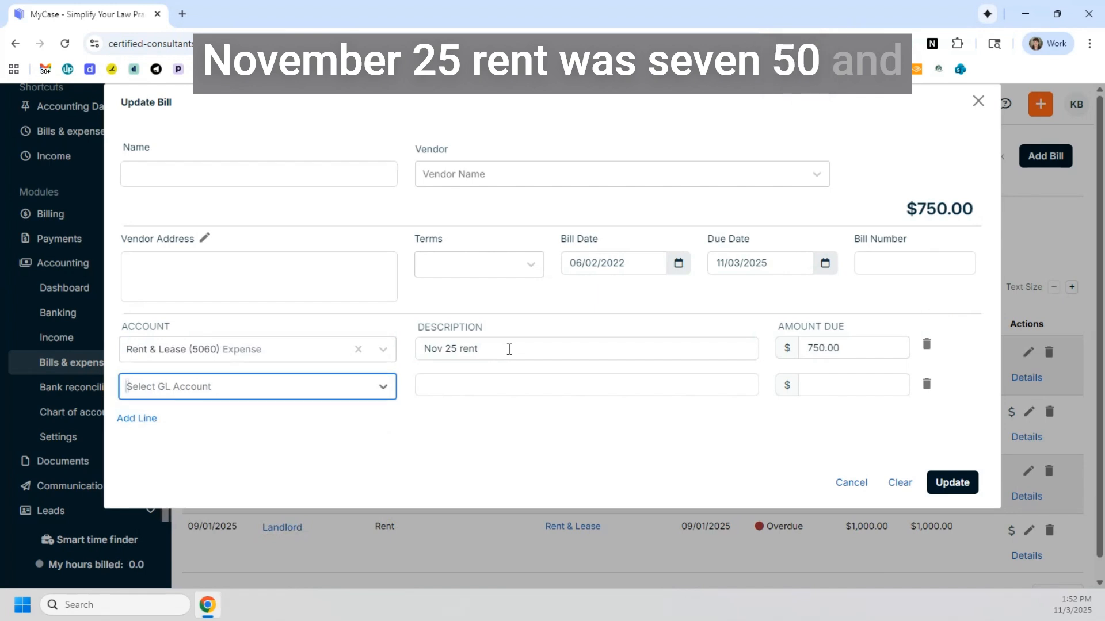
# Fill the bill's second line with Utilities (5080), description "Oct 25 utilities" and amount 250
pyautogui.write('ut')
pyautogui.press('Tab')
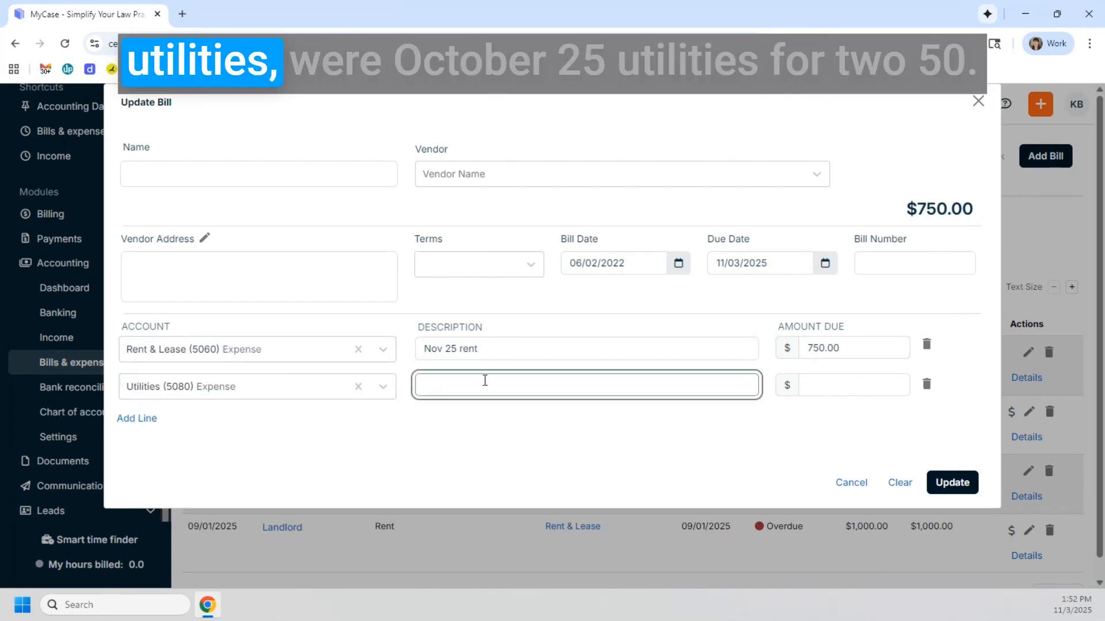
pyautogui.write('Oct 25 t')
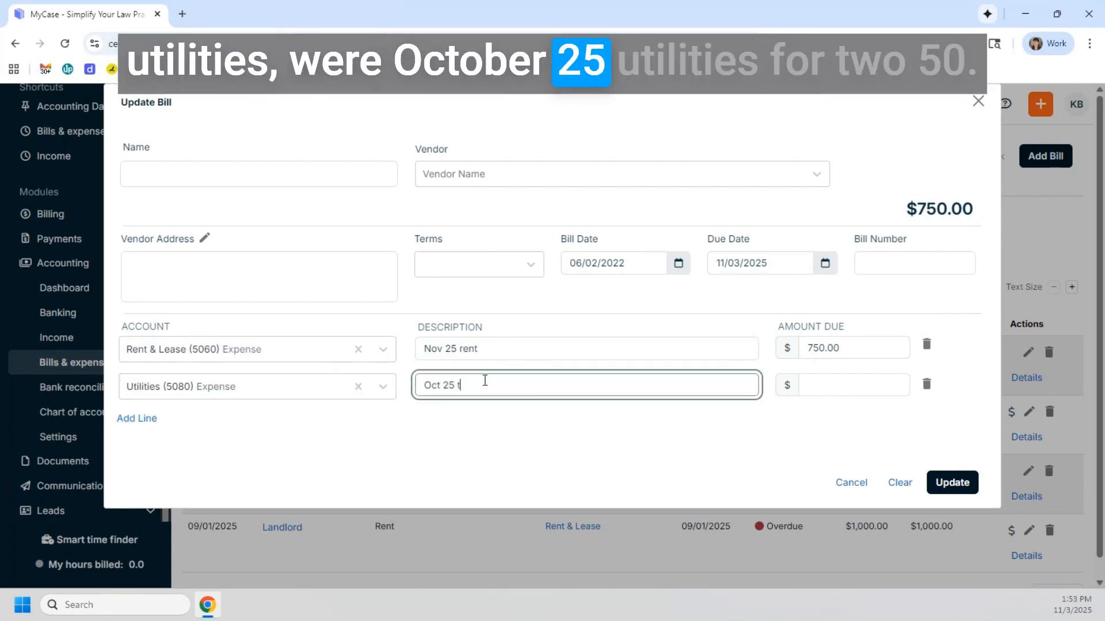
pyautogui.press('BackSpace')
pyautogui.write('utilities')
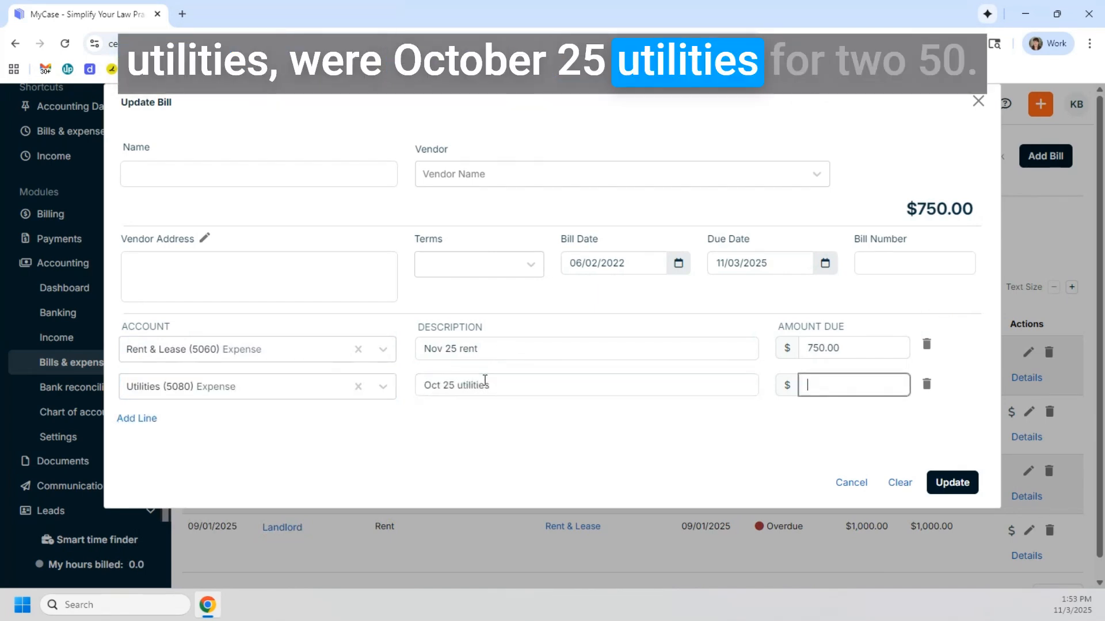
pyautogui.write('250')
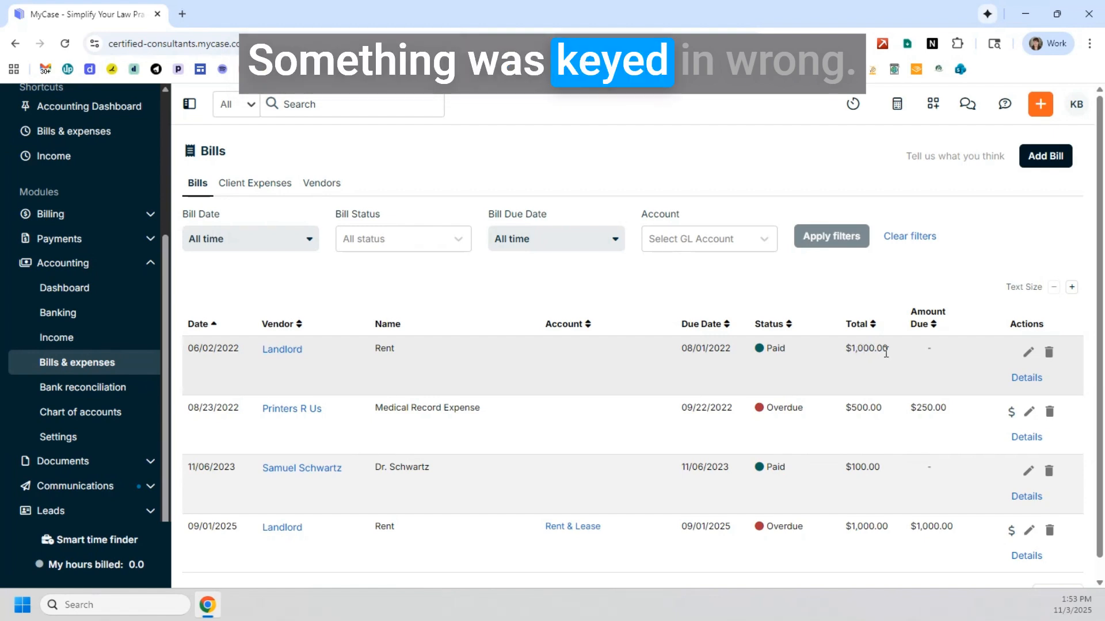
# Start deleting the 06/02/2022 bill but cancel, and review the payments and journal entry in its details
pyautogui.click(1049, 354)
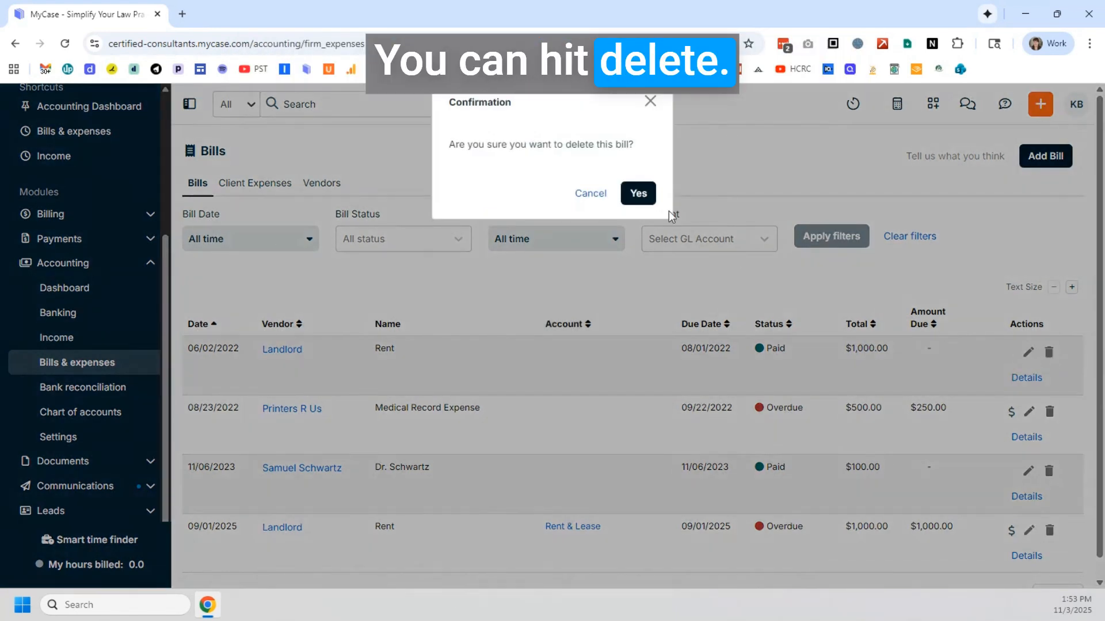
pyautogui.click(585, 192)
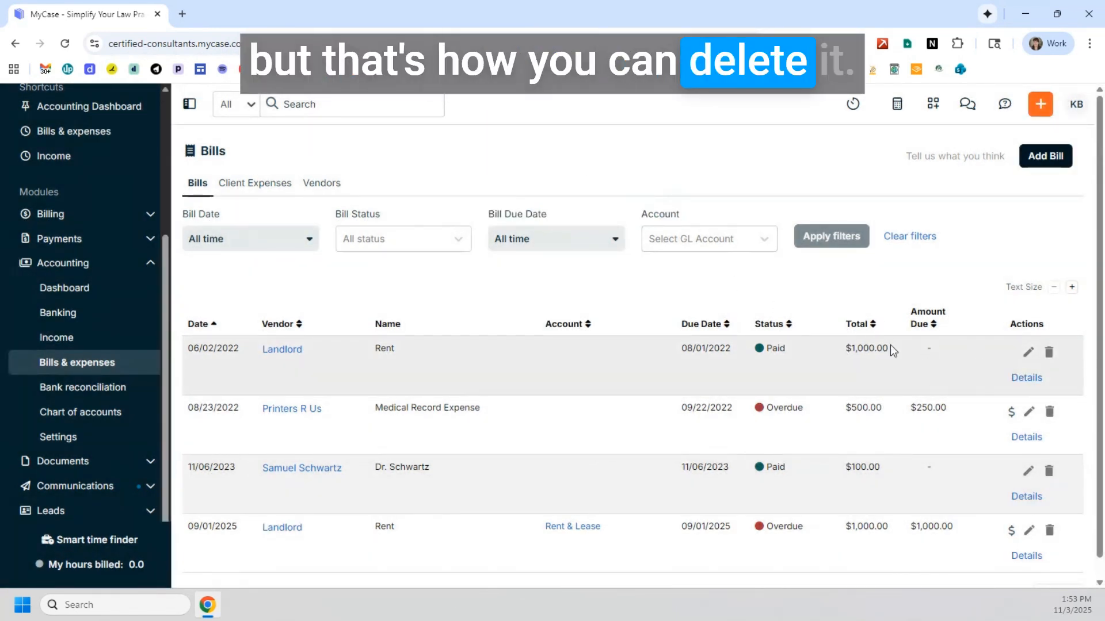
pyautogui.click(1029, 382)
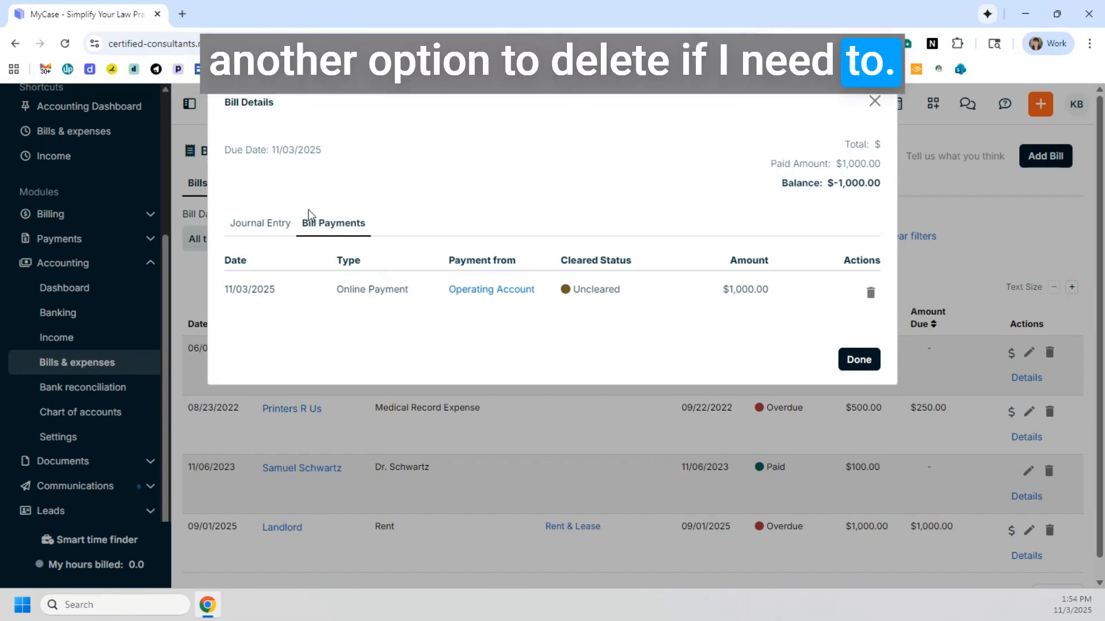
pyautogui.click(247, 223)
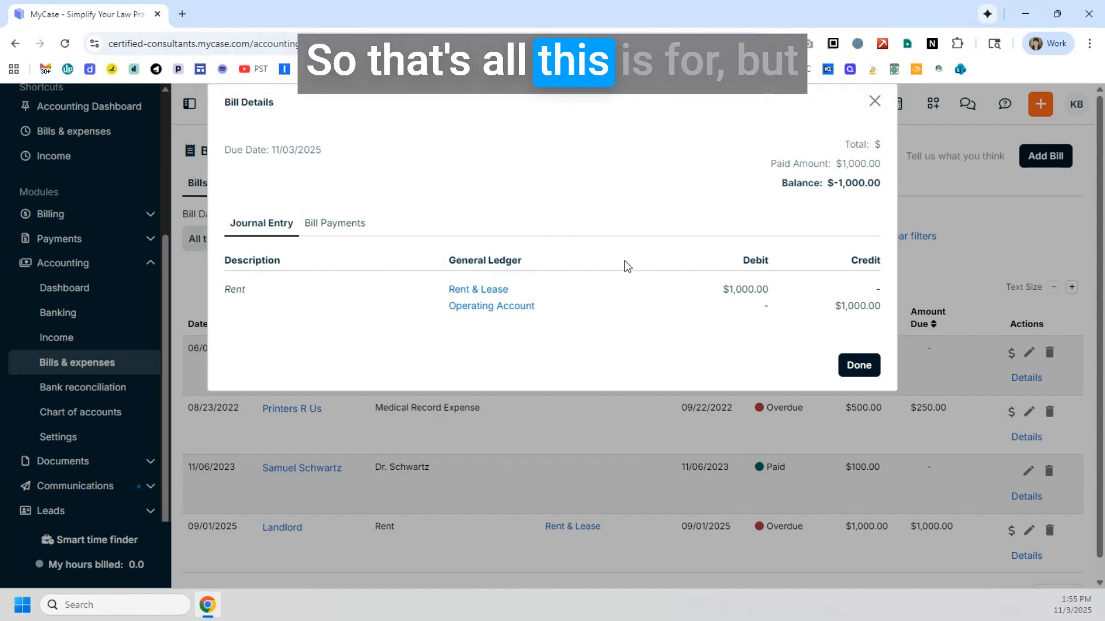
pyautogui.click(857, 368)
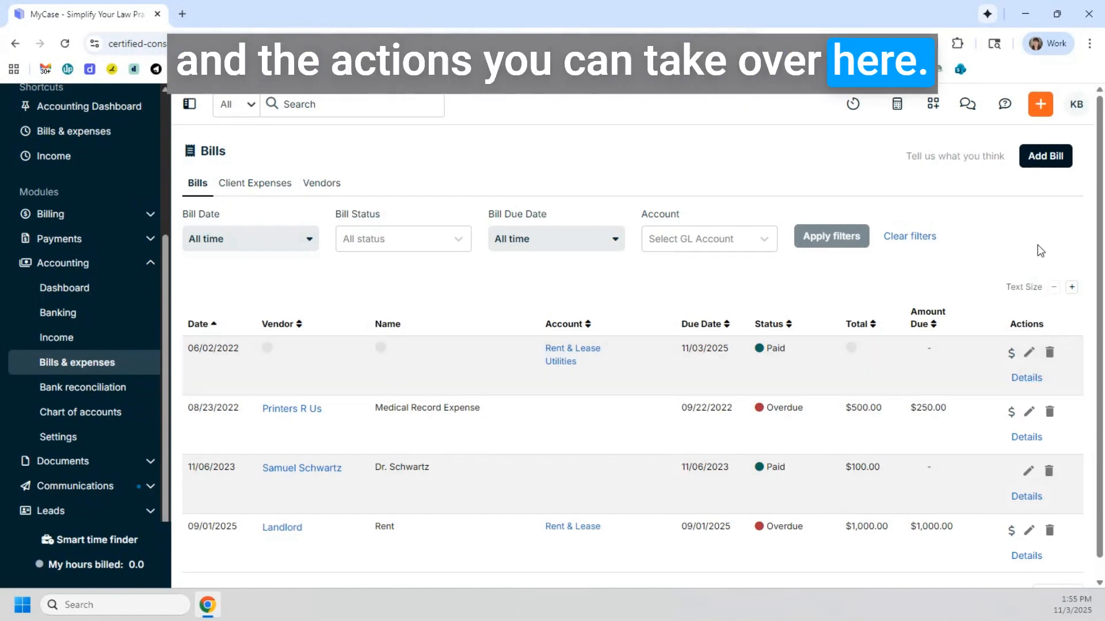
# Start a new single bill named "Doctor's Office" and create a new vendor for it using the doctor's name
pyautogui.click(1043, 159)
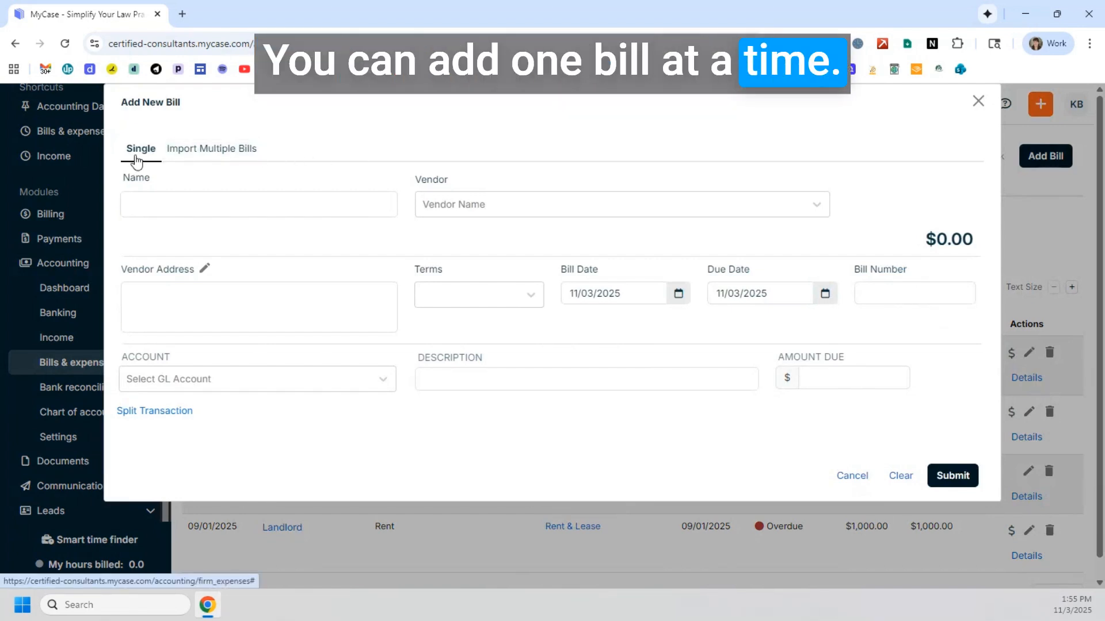
pyautogui.click(161, 205)
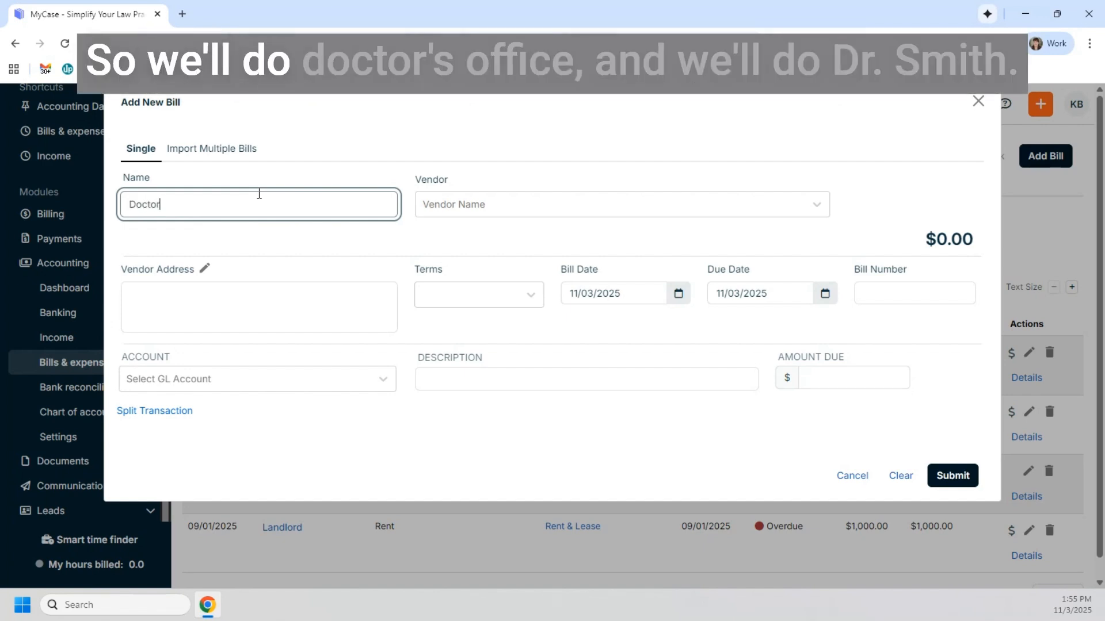
pyautogui.write("'s Office")
pyautogui.press('Tab')
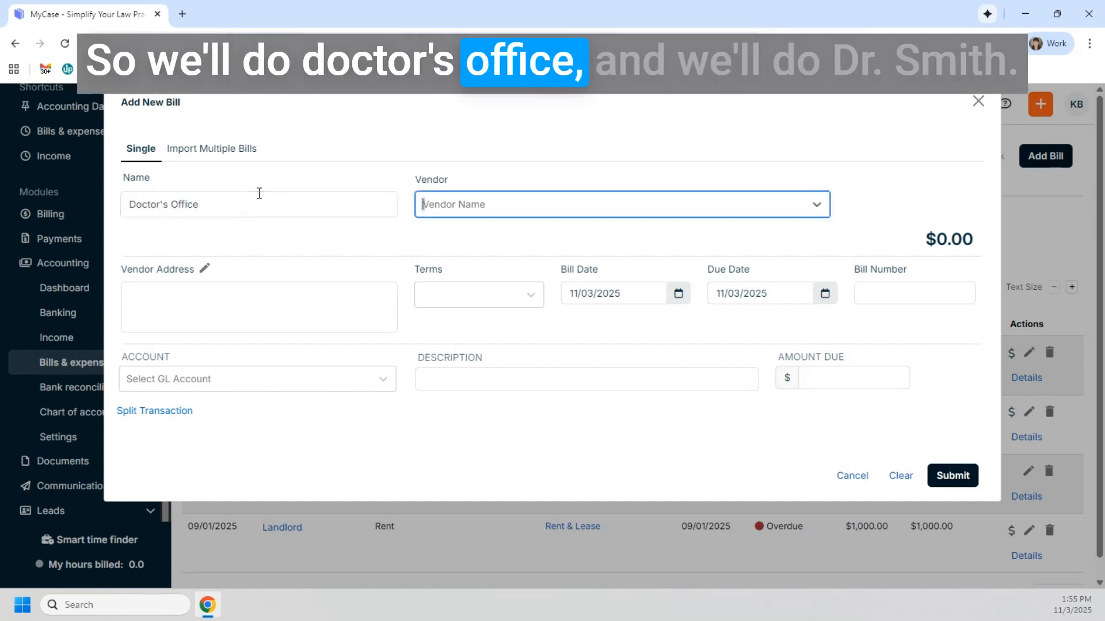
pyautogui.write('Dr')
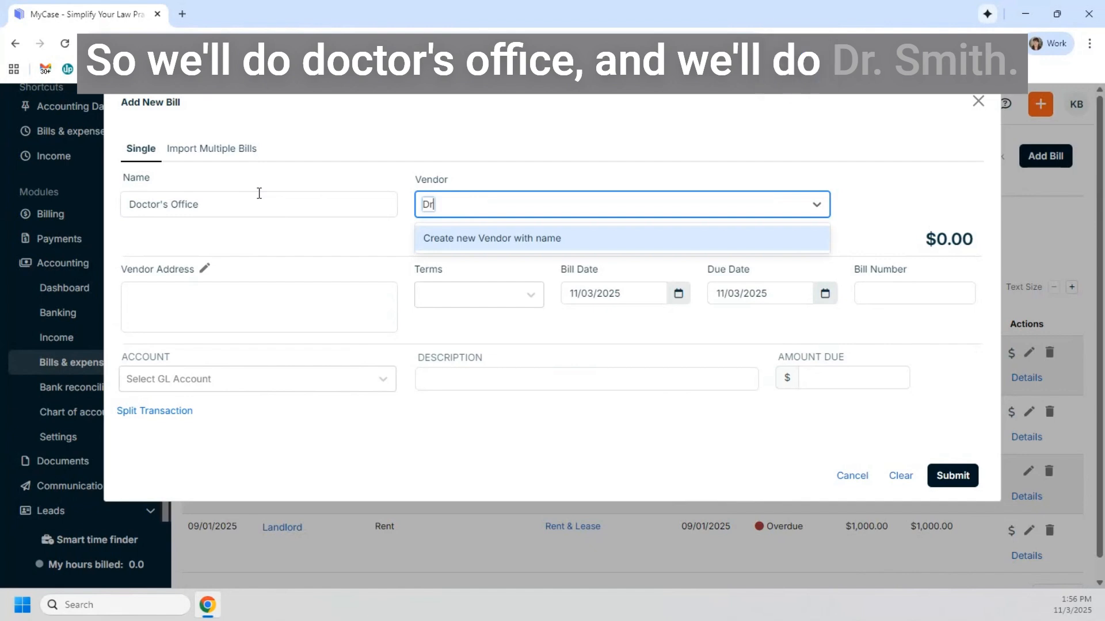
pyautogui.write(' Smith')
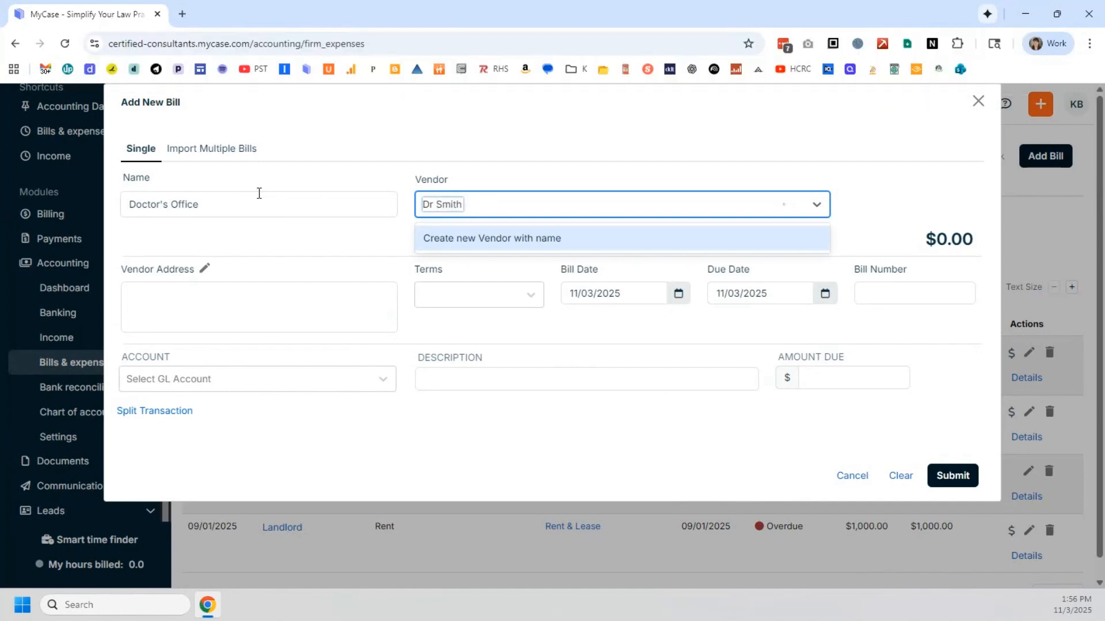
pyautogui.click(506, 240)
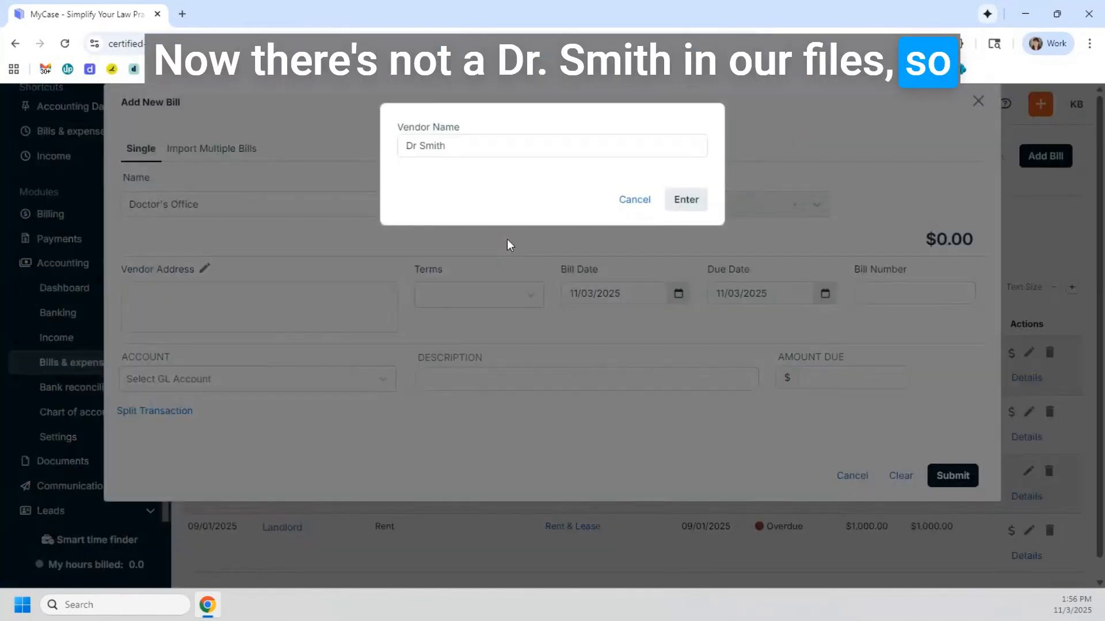
pyautogui.click(694, 204)
# Open the new vendor's details from the bill and fill in the street address and suite
pyautogui.click(188, 298)
pyautogui.click(206, 269)
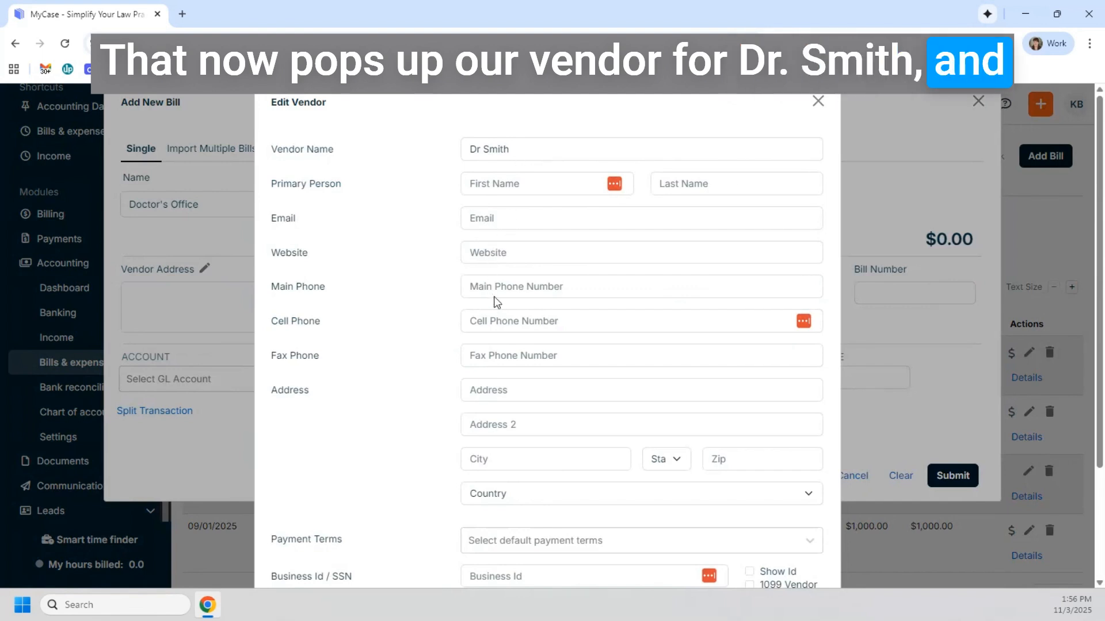
pyautogui.scroll(-3, 498, 270)
pyautogui.click(493, 251)
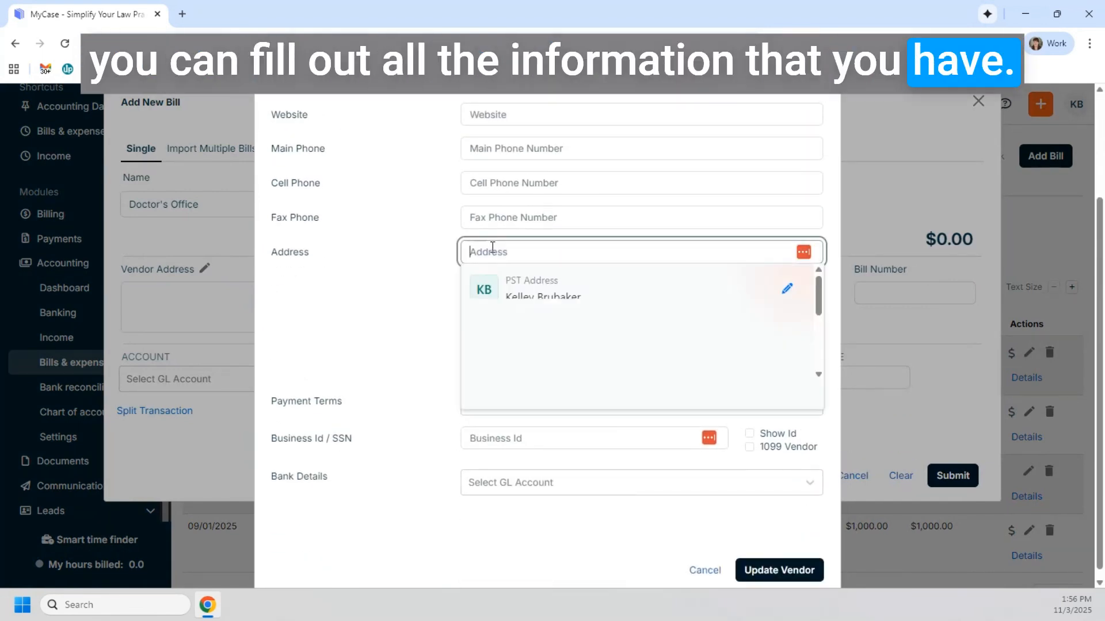
pyautogui.write('123 Main')
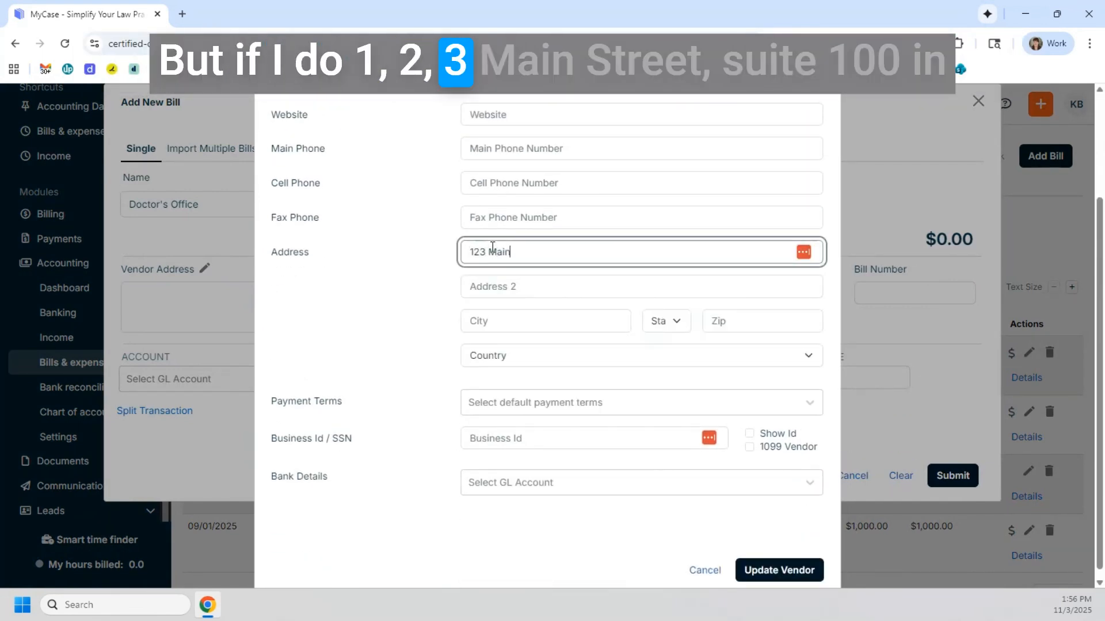
pyautogui.write(' Street')
pyautogui.press('Tab')
pyautogui.write('Ste ')
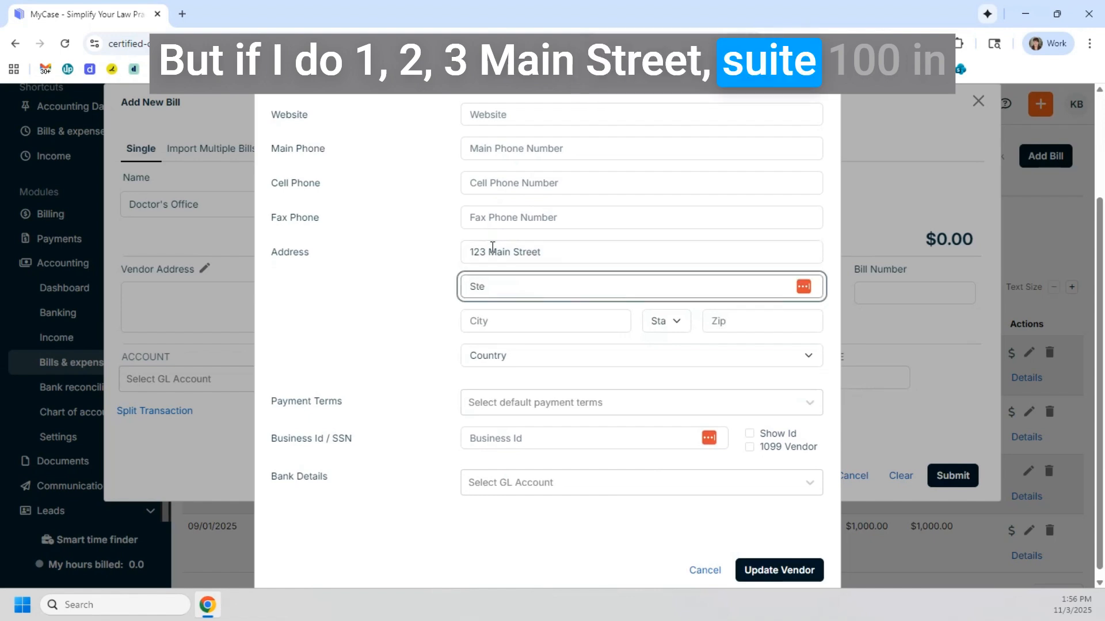
pyautogui.write('100')
pyautogui.press('Tab')
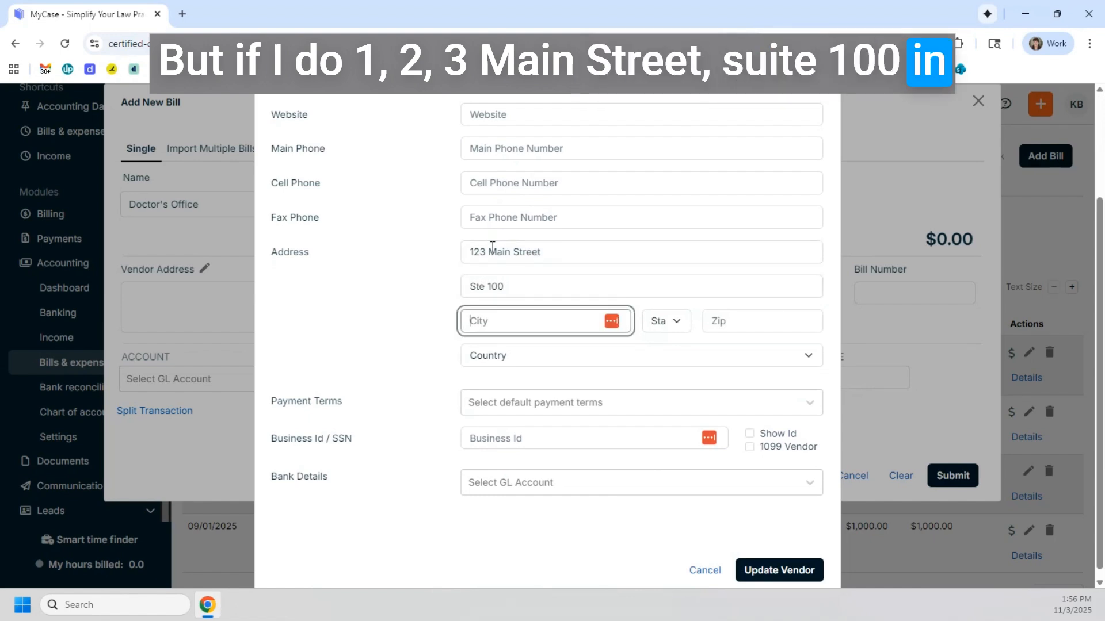
# Fill in the vendor's city, state and ZIP code, and set the country to United States
pyautogui.write('Cleveland')
pyautogui.press('Tab')
pyautogui.press('o')
pyautogui.press('Tab')
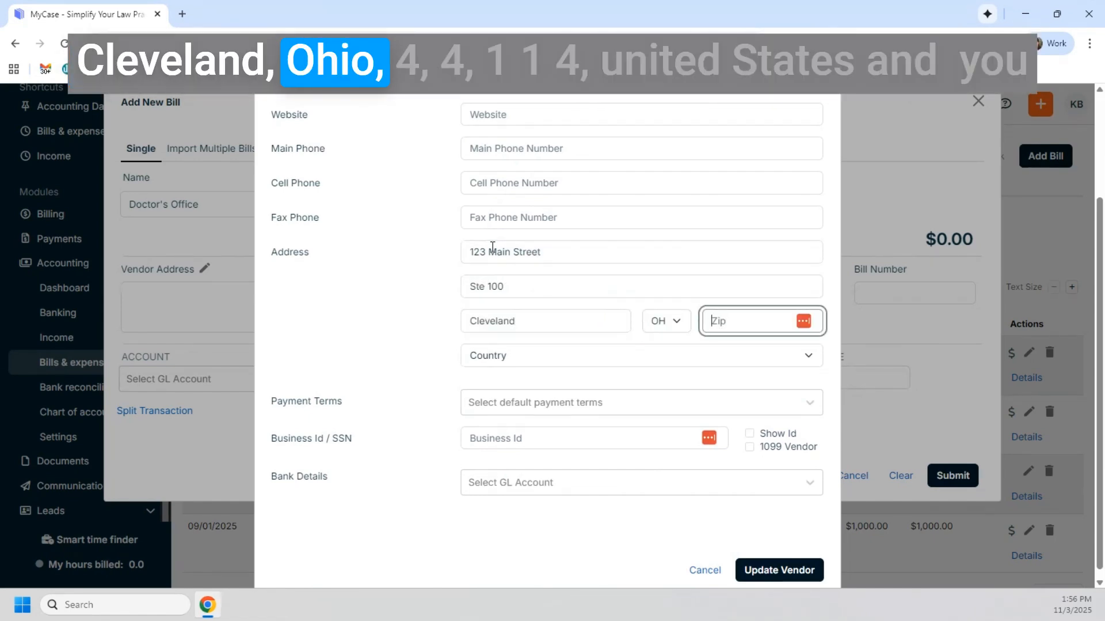
pyautogui.write('44114')
pyautogui.press('Tab')
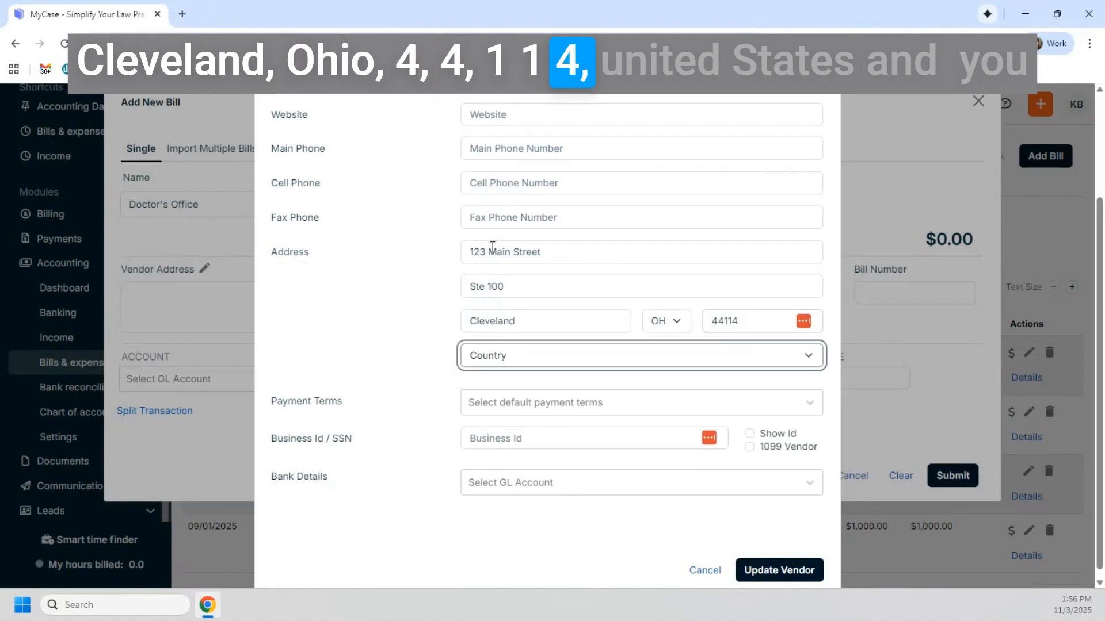
pyautogui.press('u')
pyautogui.click(428, 376)
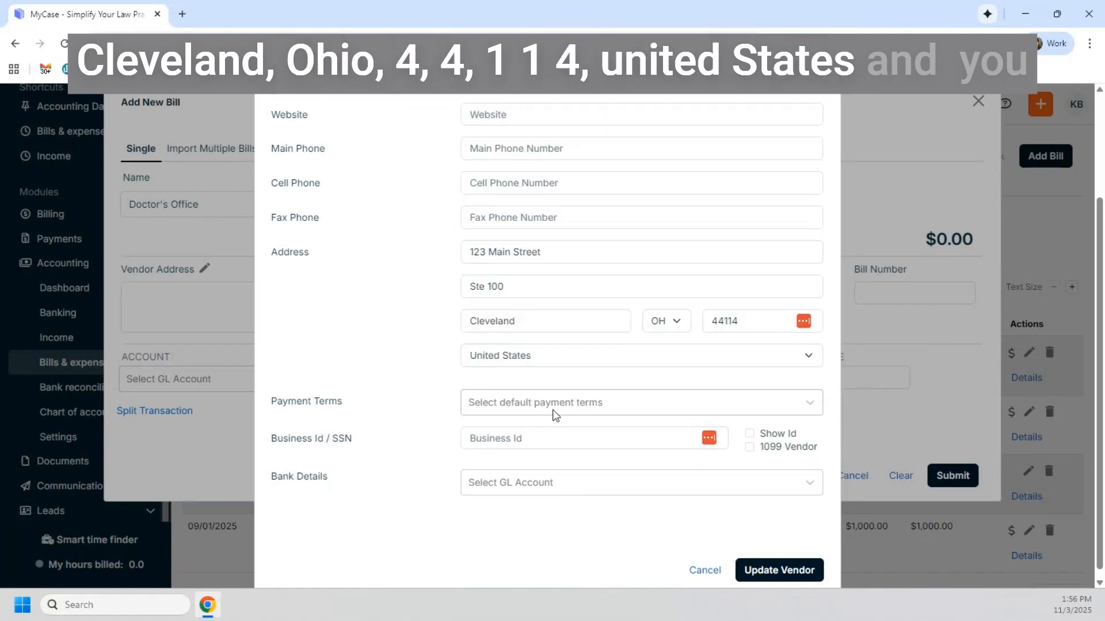
# Examine the vendor form's contact, payment terms, business ID and bank detail fields
pyautogui.scroll(3, 485, 380)
pyautogui.scroll(-3, 466, 420)
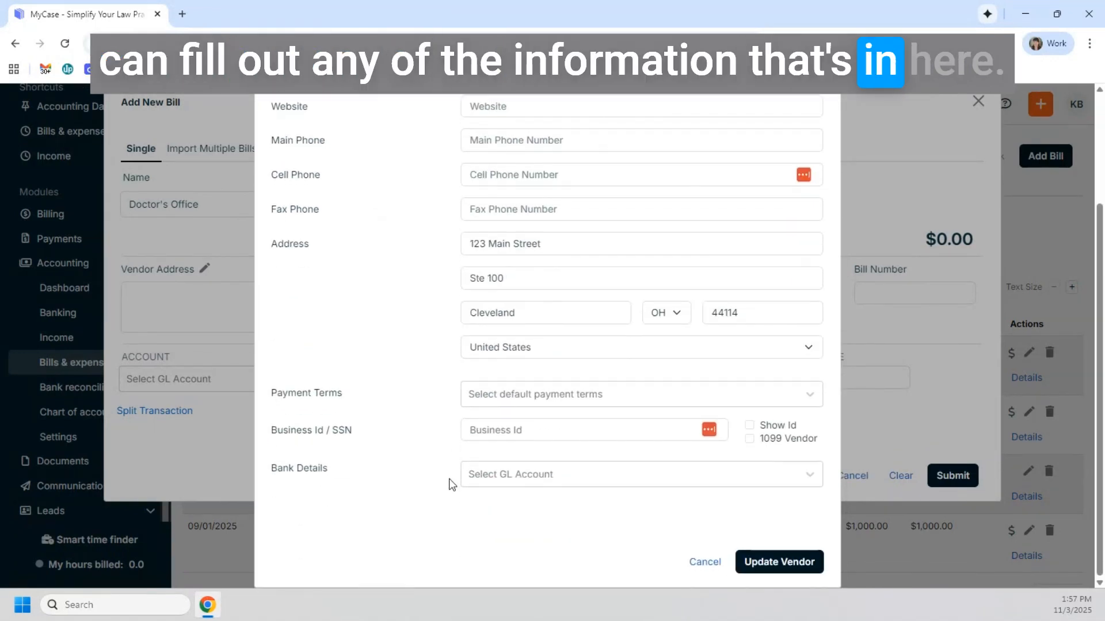
pyautogui.scroll(3, 443, 471)
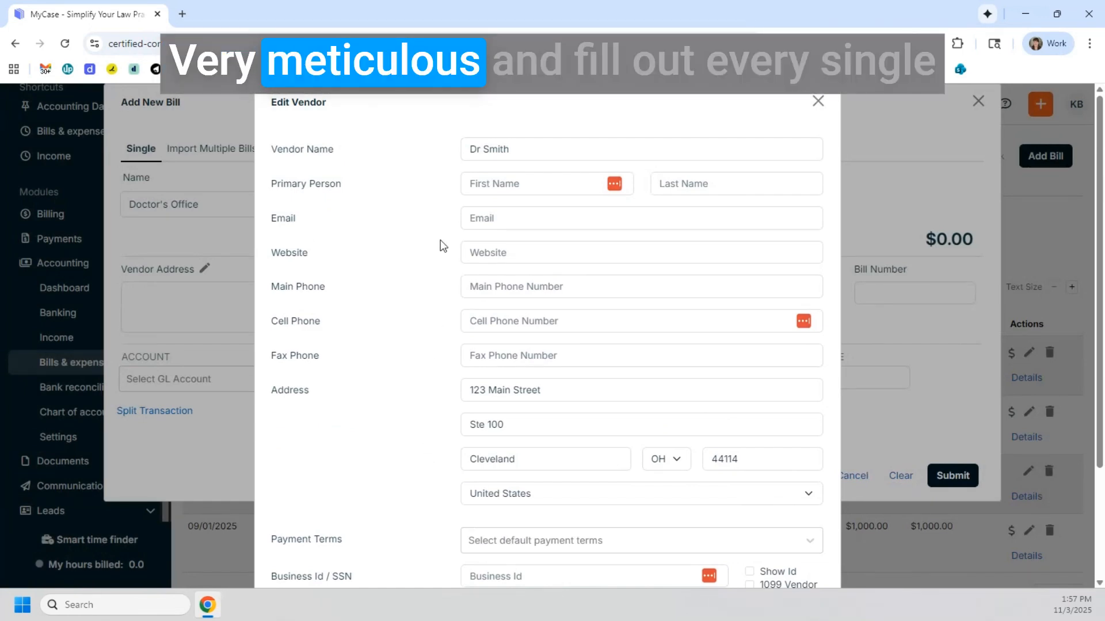
pyautogui.scroll(-3, 524, 453)
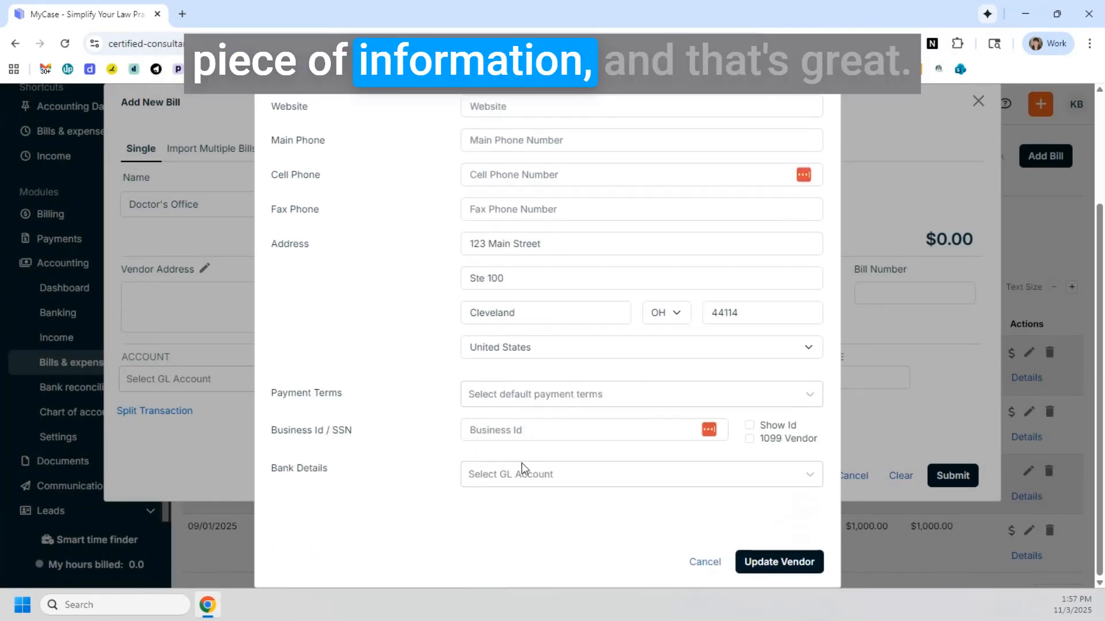
pyautogui.scroll(2, 410, 399)
pyautogui.scroll(1, 411, 399)
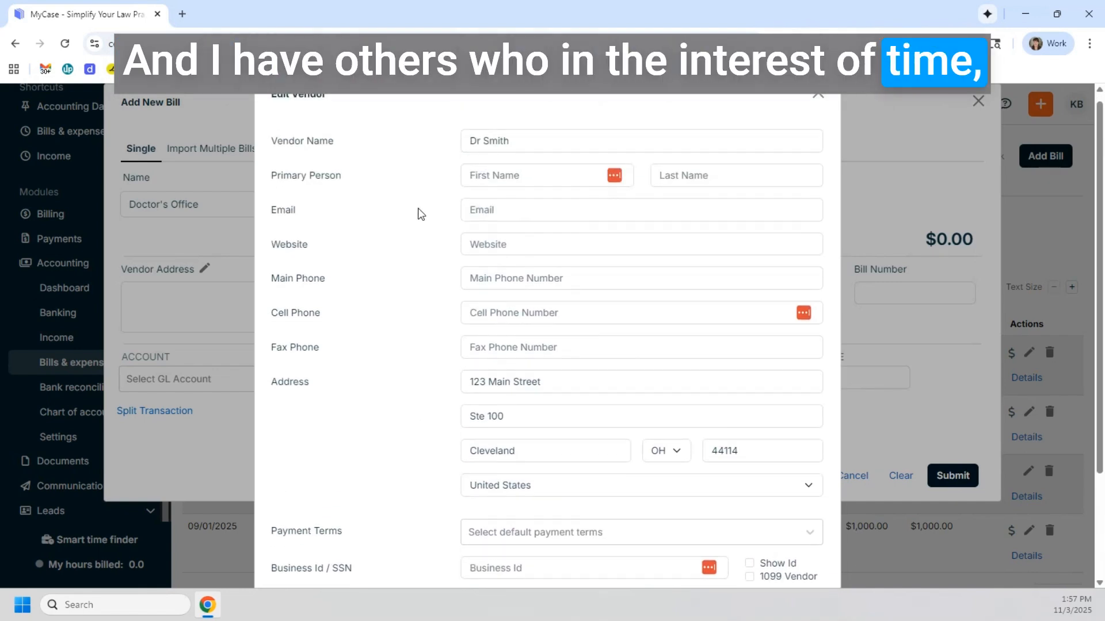
pyautogui.scroll(-2, 454, 310)
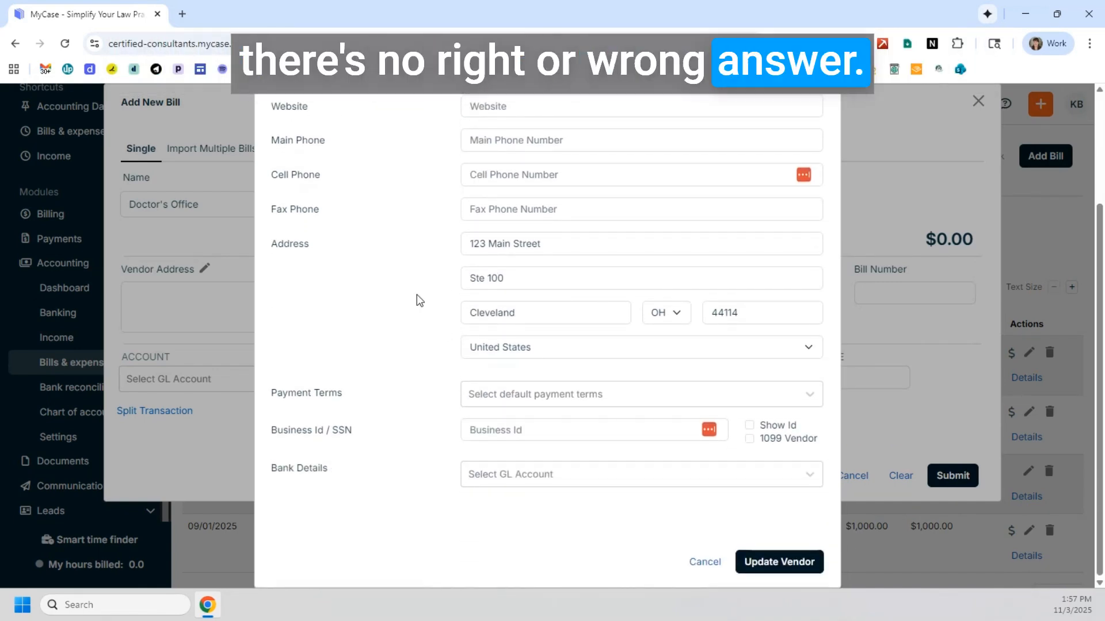
pyautogui.scroll(1, 409, 230)
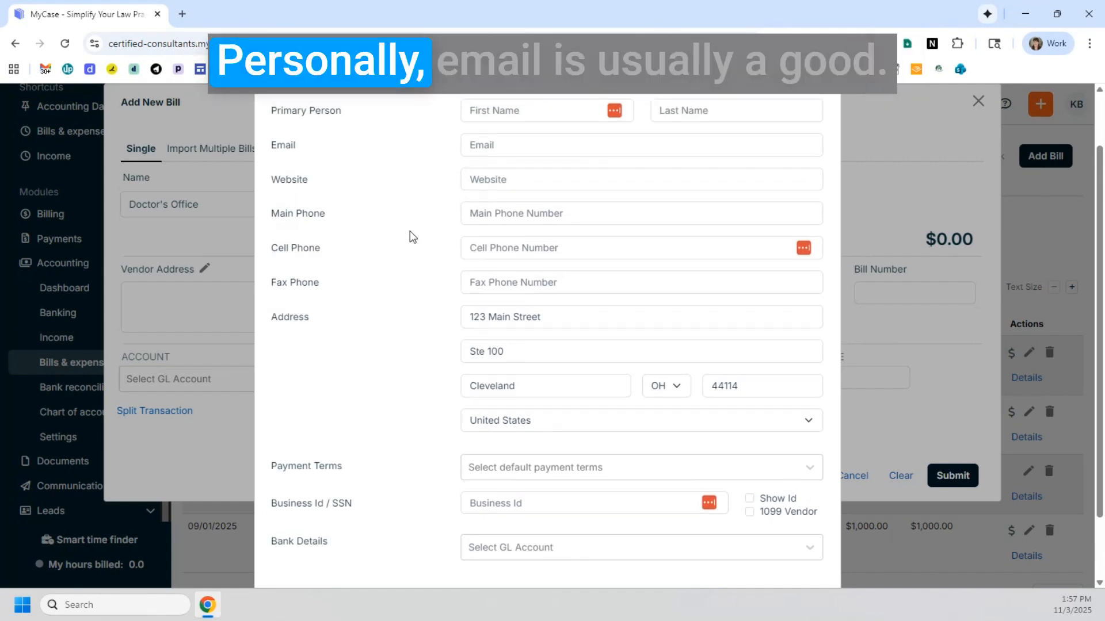
pyautogui.scroll(1, 409, 236)
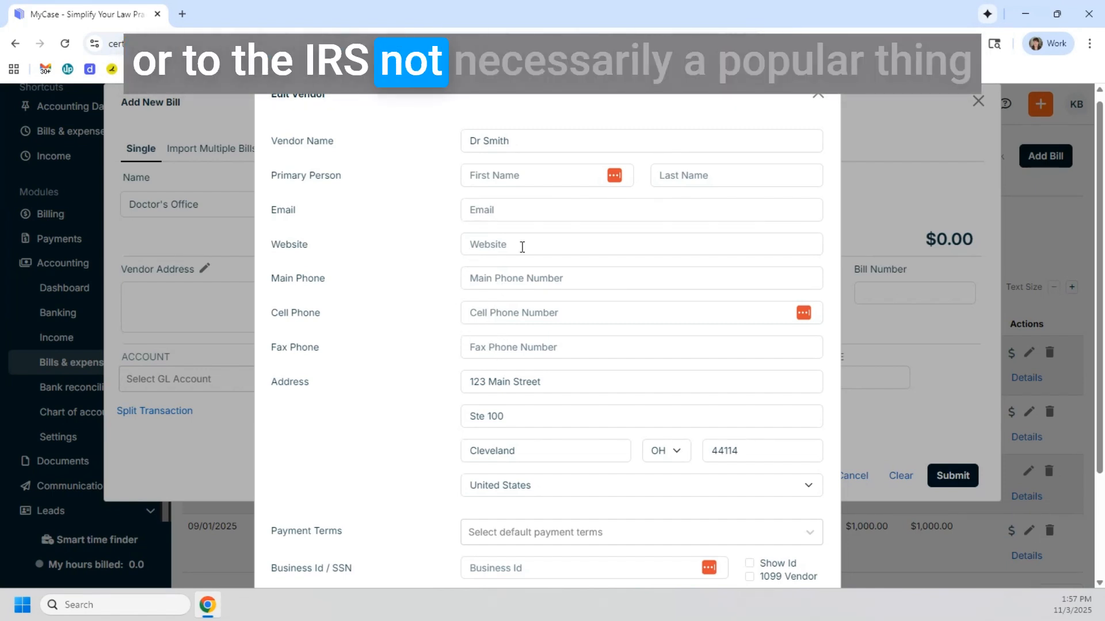
pyautogui.scroll(-3, 522, 247)
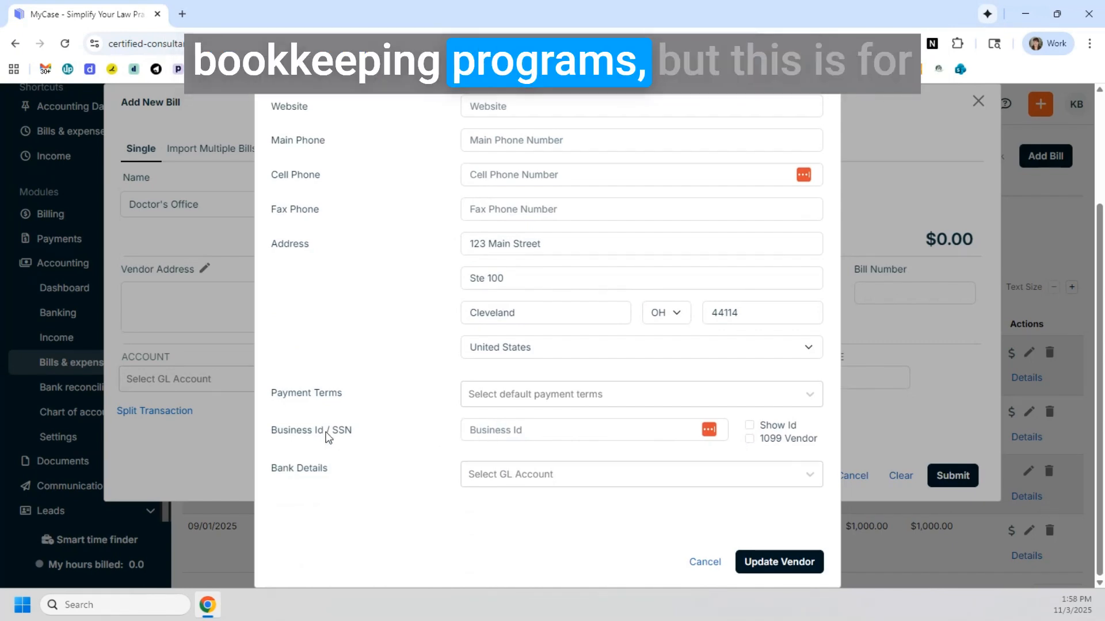
# Try switching the vendor's 1099 Vendor option on and off
pyautogui.click(749, 440)
pyautogui.click(748, 441)
pyautogui.click(749, 440)
pyautogui.click(749, 440)
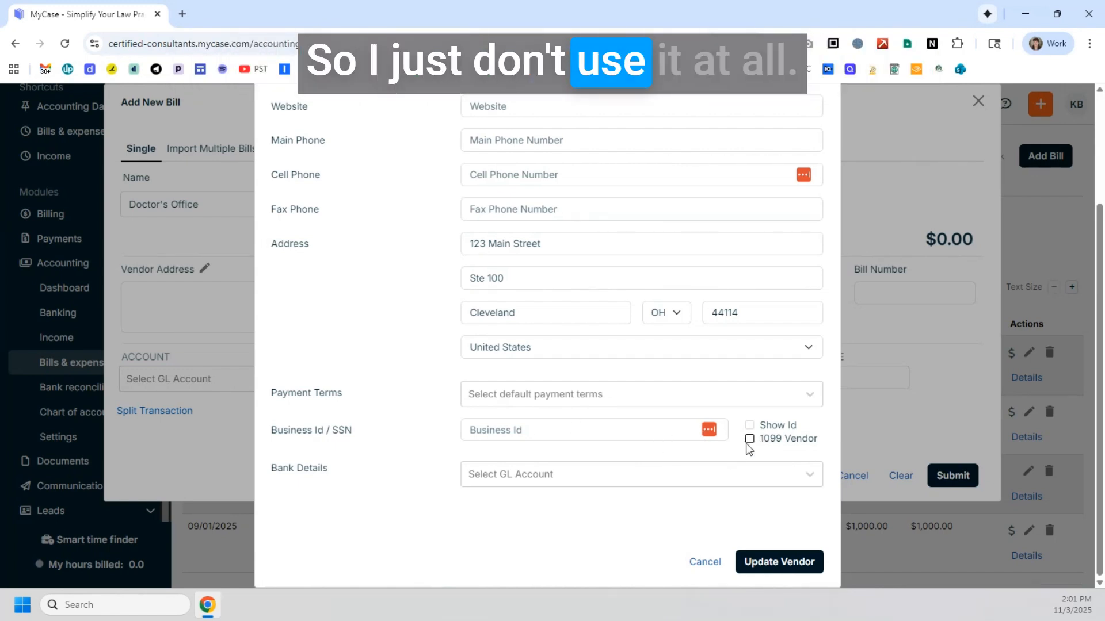
# Check the vendor's address and save the updated vendor details
pyautogui.scroll(3, 624, 412)
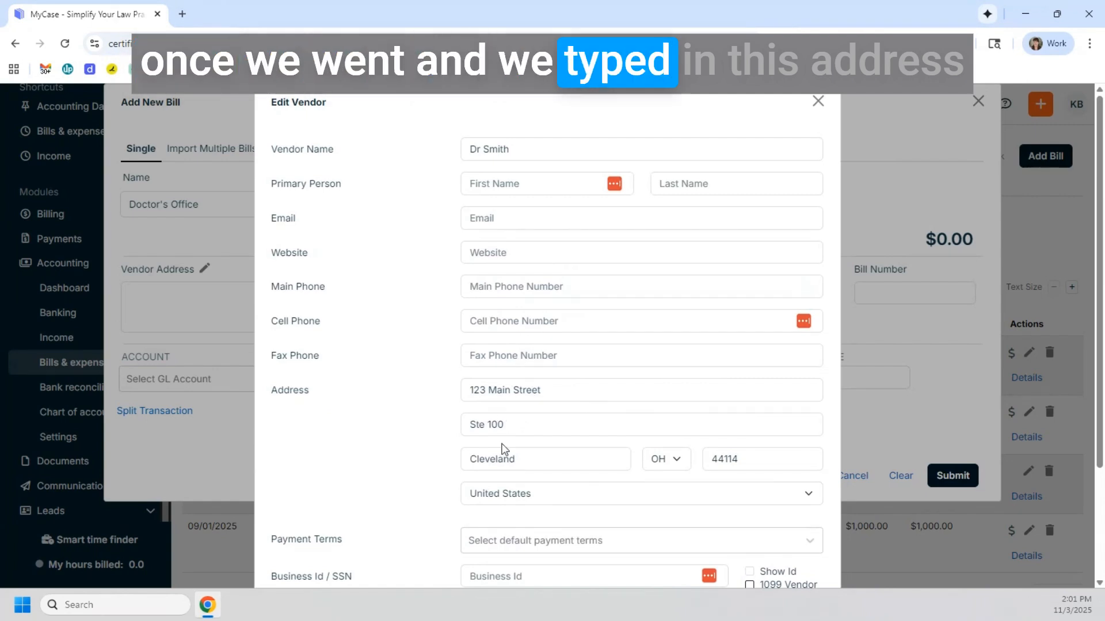
pyautogui.scroll(-3, 676, 468)
pyautogui.click(780, 562)
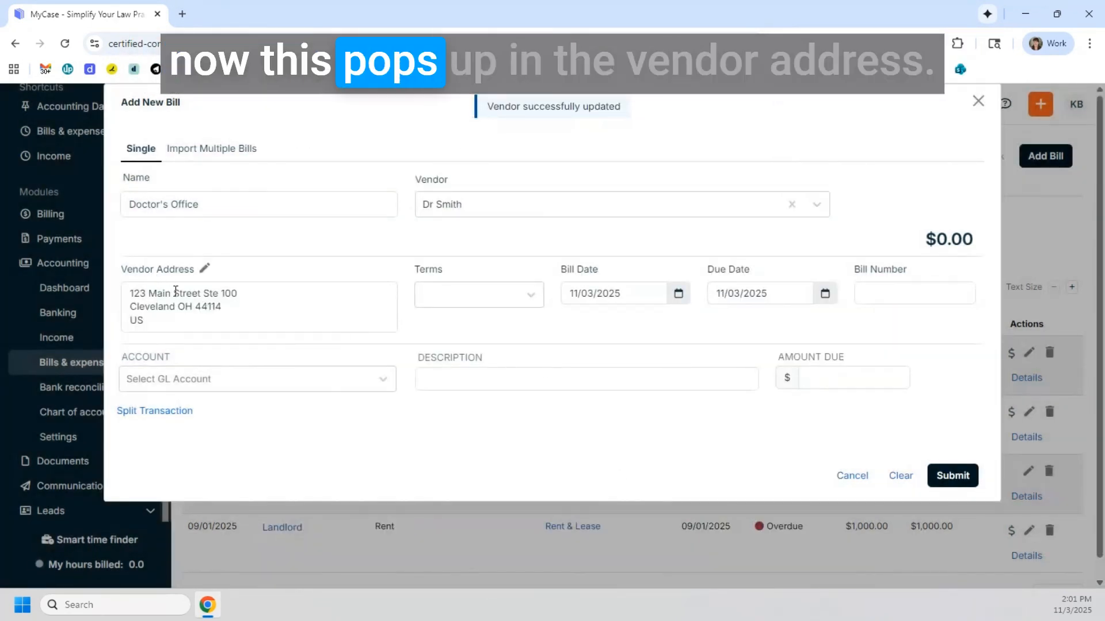
# Set the bill's terms to Due on receipt and its bill number to 1000
pyautogui.click(446, 303)
pyautogui.click(468, 326)
pyautogui.click(888, 293)
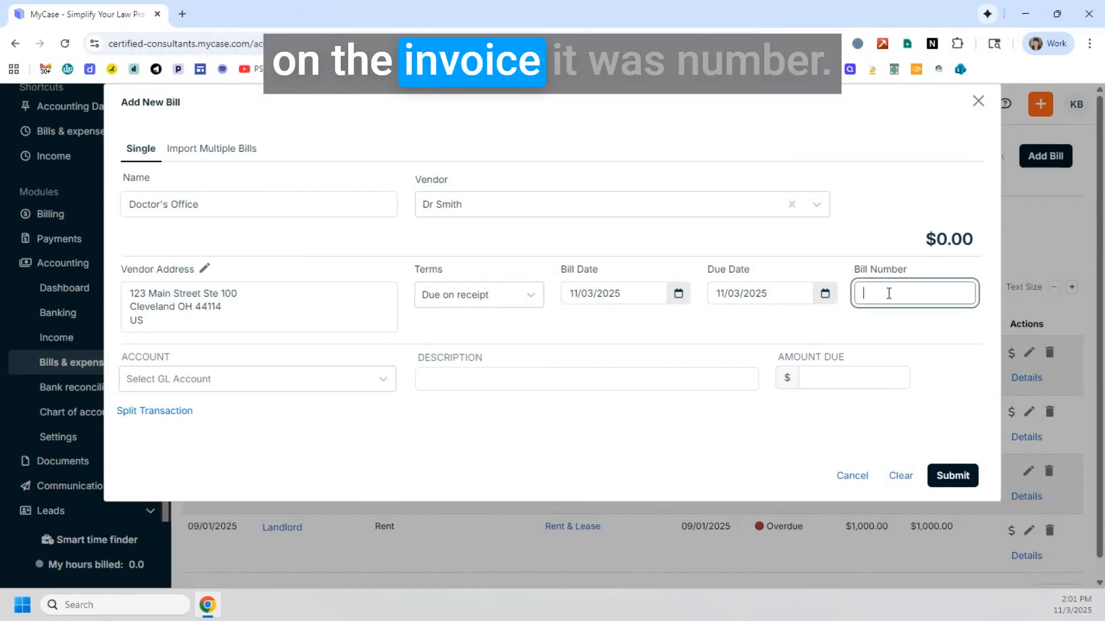
pyautogui.write('1000')
# Assign the bill line to the Legal Expenses (5030) account and recheck the available general ledger accounts
pyautogui.click(259, 387)
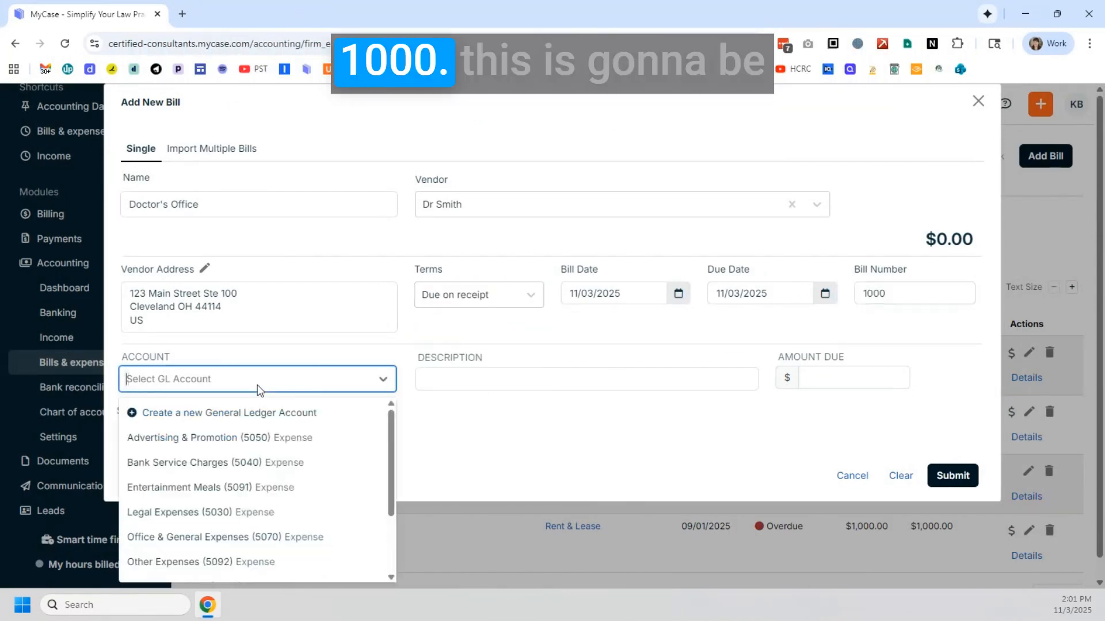
pyautogui.scroll(-2, 172, 541)
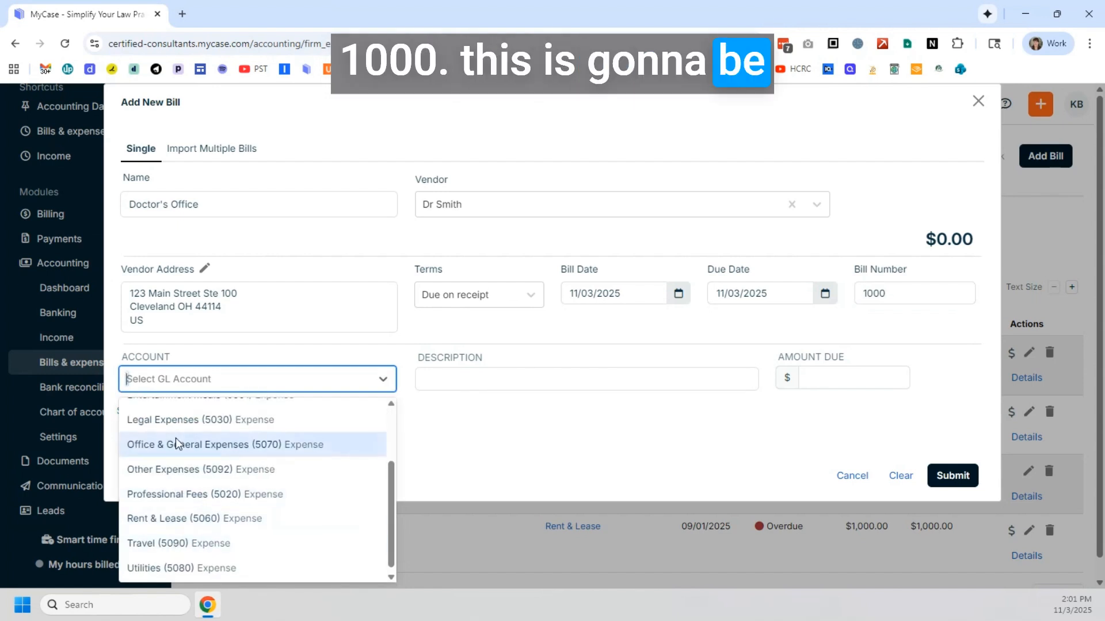
pyautogui.scroll(1, 178, 512)
pyautogui.click(174, 491)
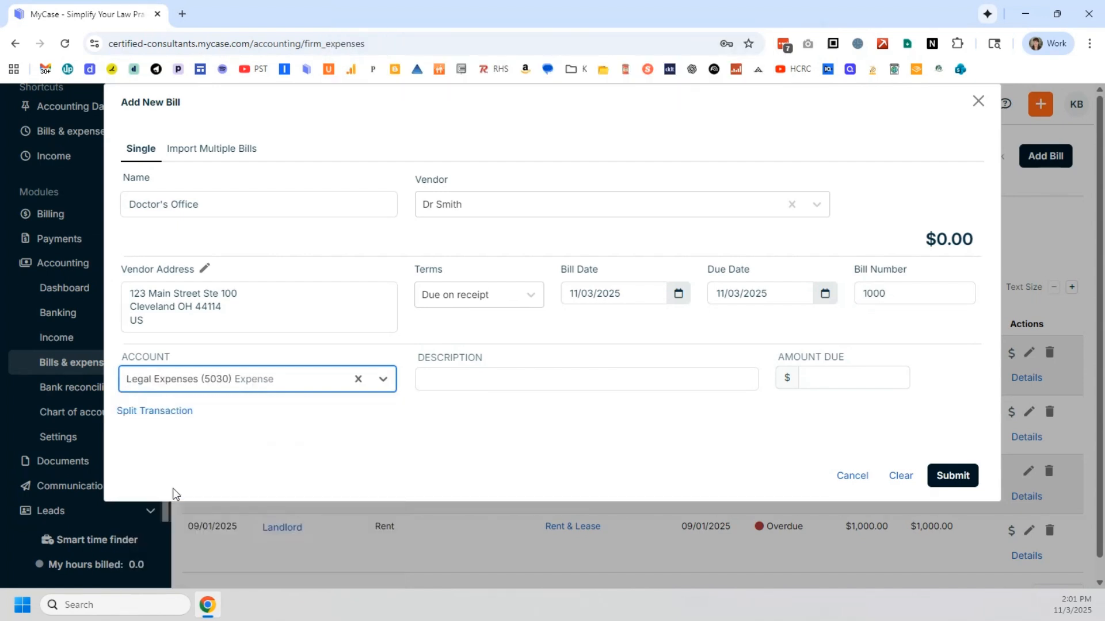
pyautogui.click(481, 374)
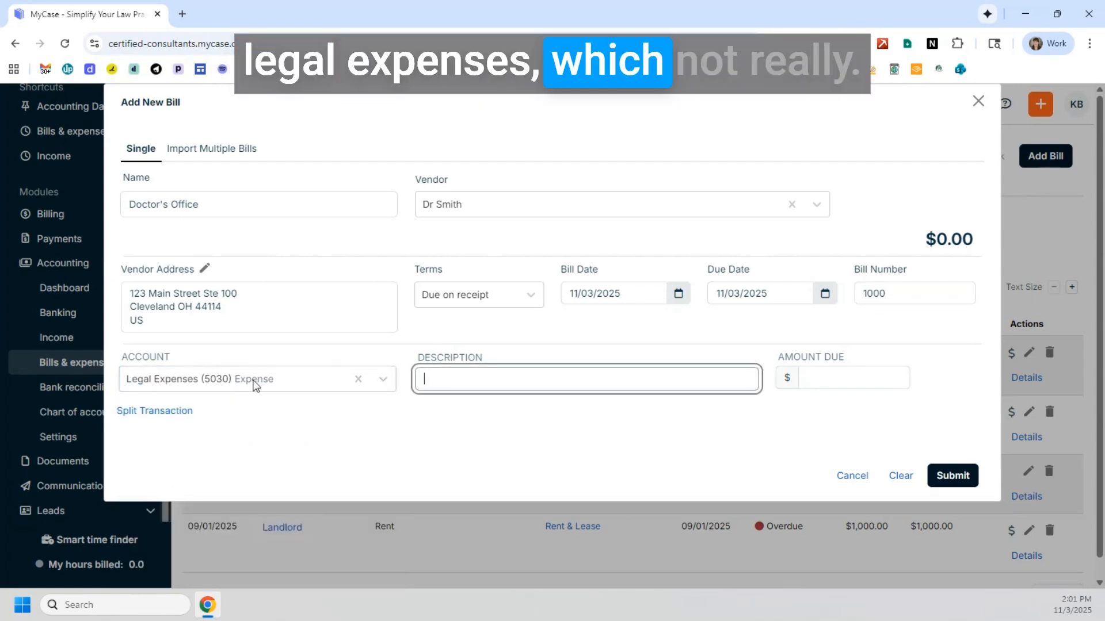
pyautogui.click(205, 381)
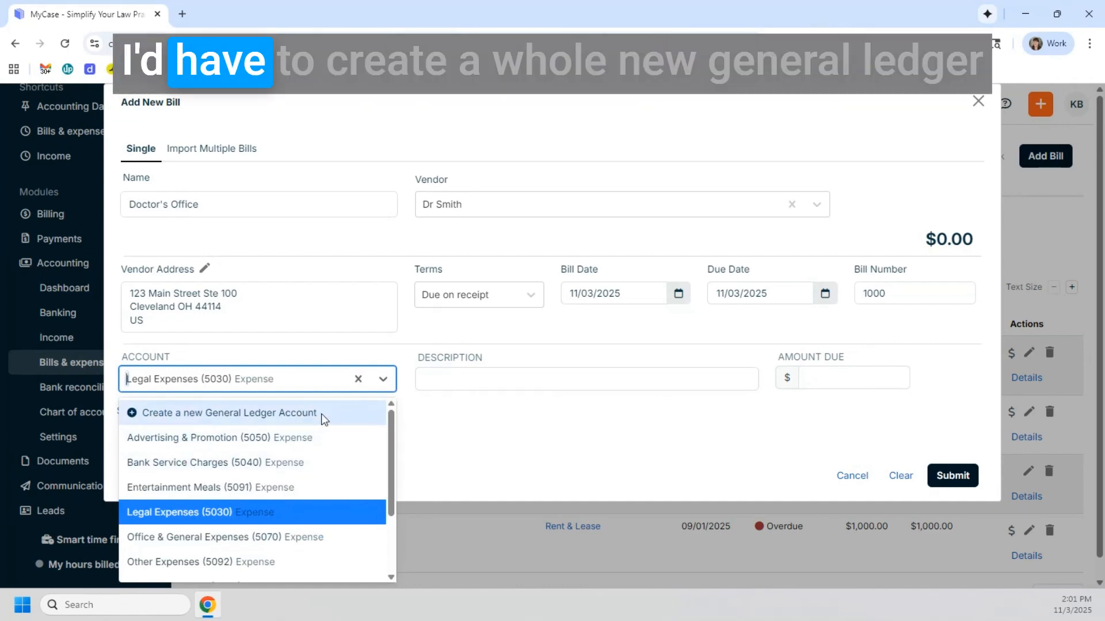
# Enter the line description "medical records" with an amount due of 75.65, and submit the bill
pyautogui.click(444, 378)
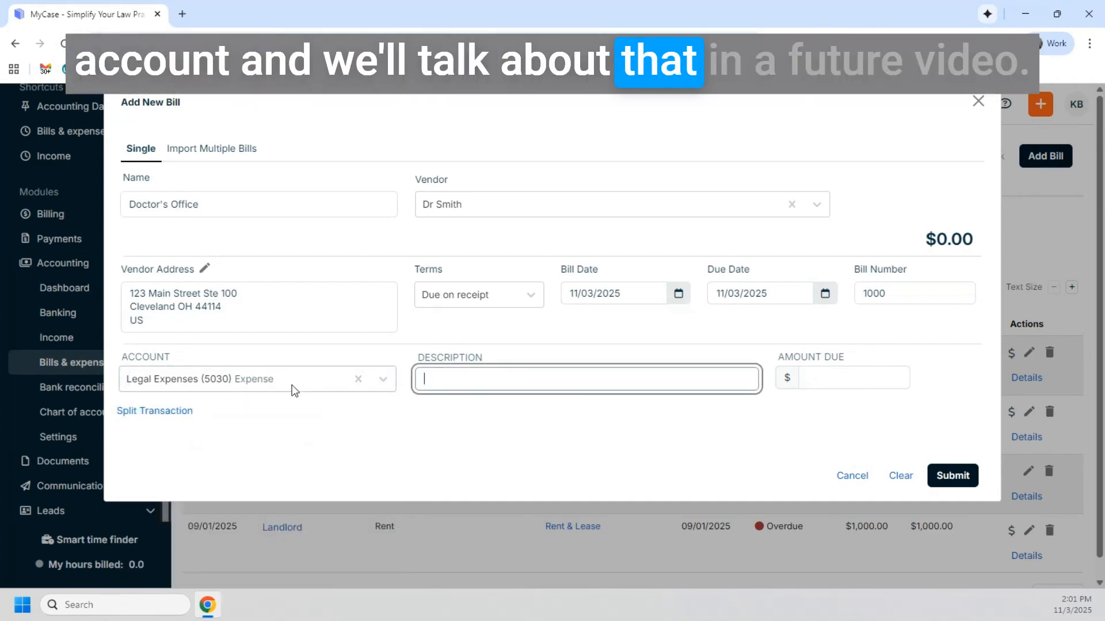
pyautogui.write('medical records')
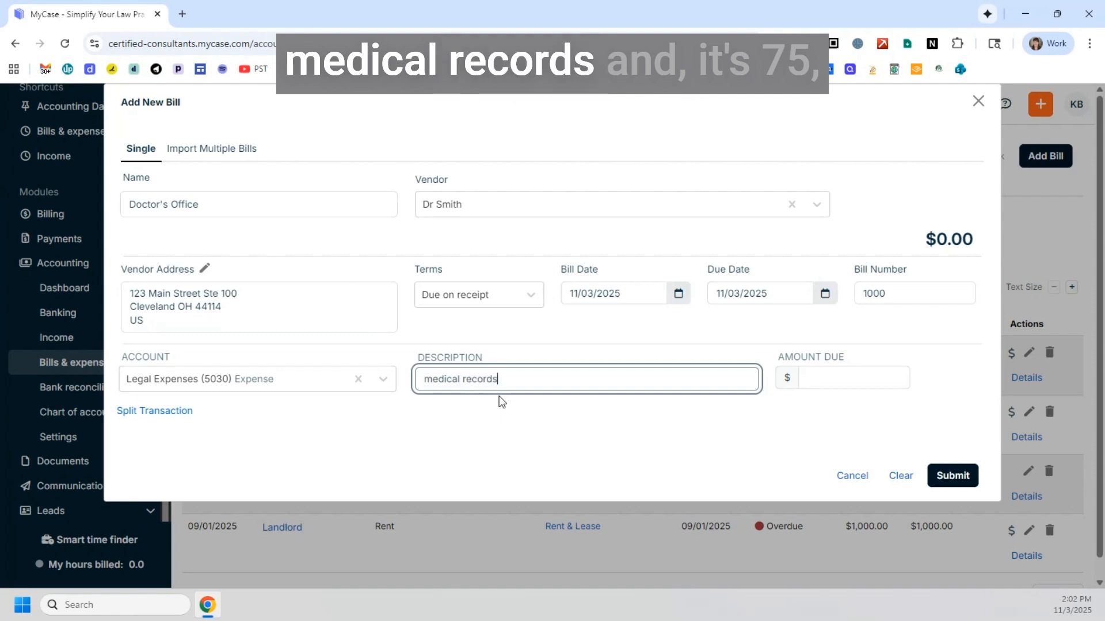
pyautogui.write('75.65')
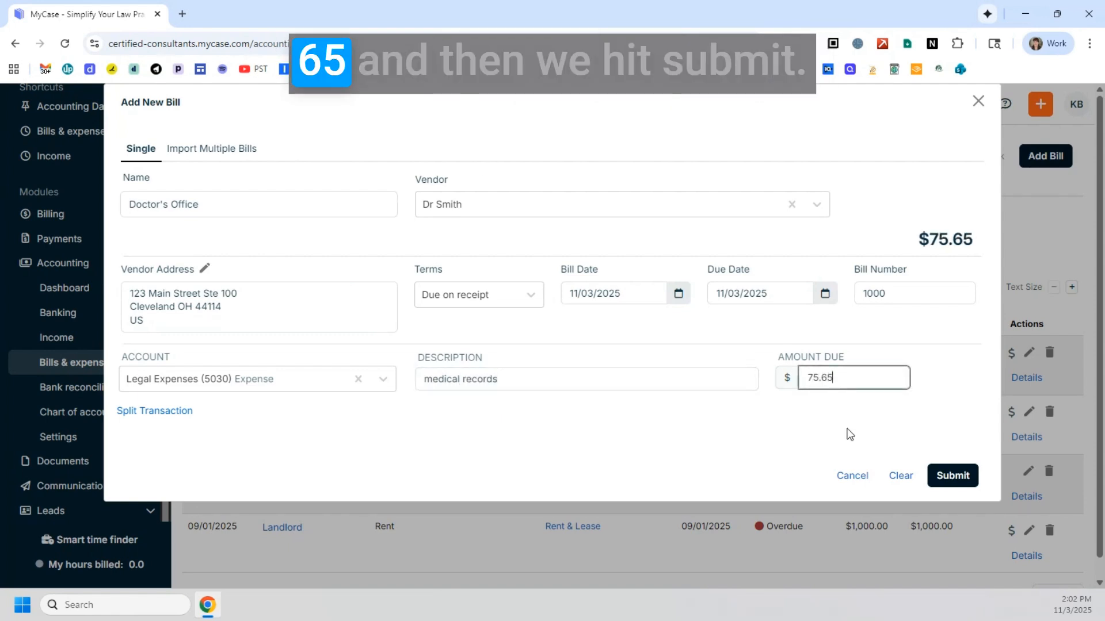
pyautogui.click(937, 475)
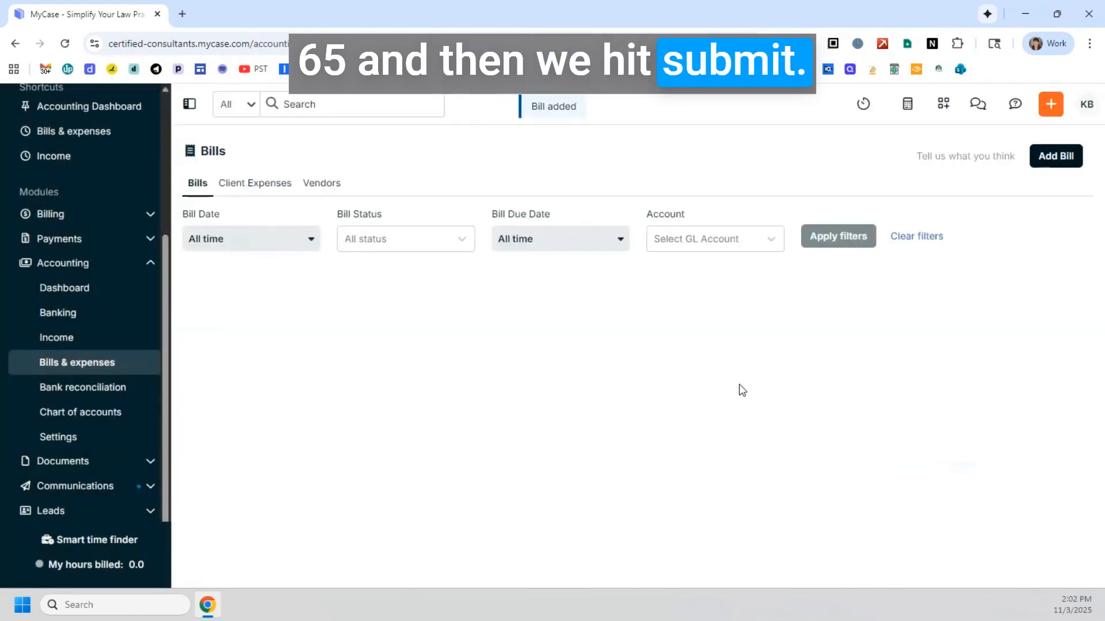
# Review the new bill in the list, compare the single and multiple bill import forms, and cancel
pyautogui.scroll(-1, 649, 366)
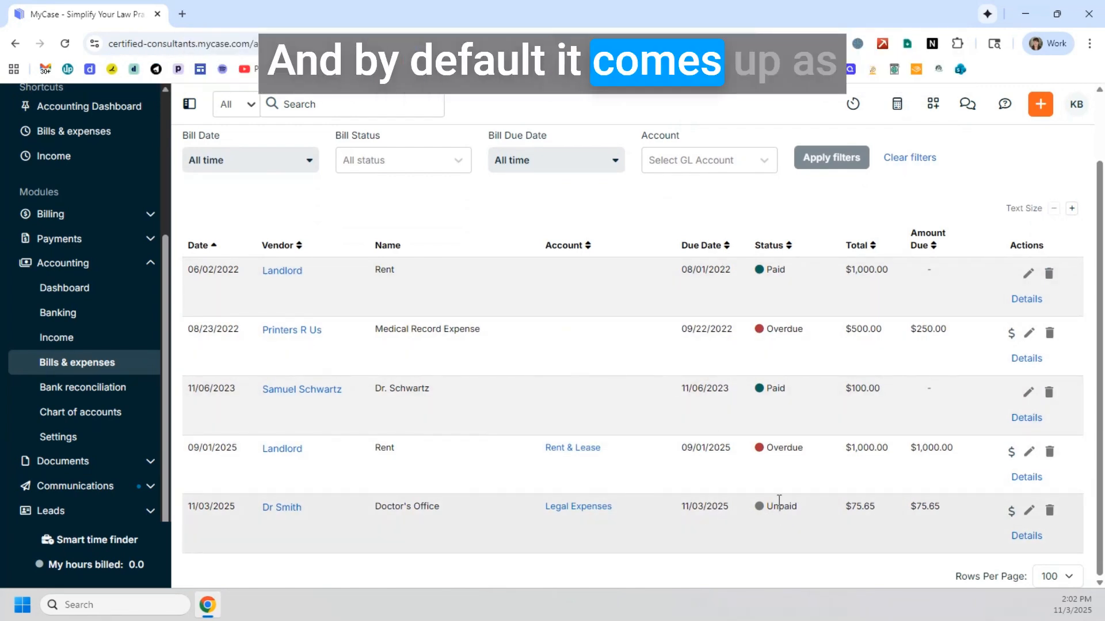
pyautogui.scroll(2, 292, 268)
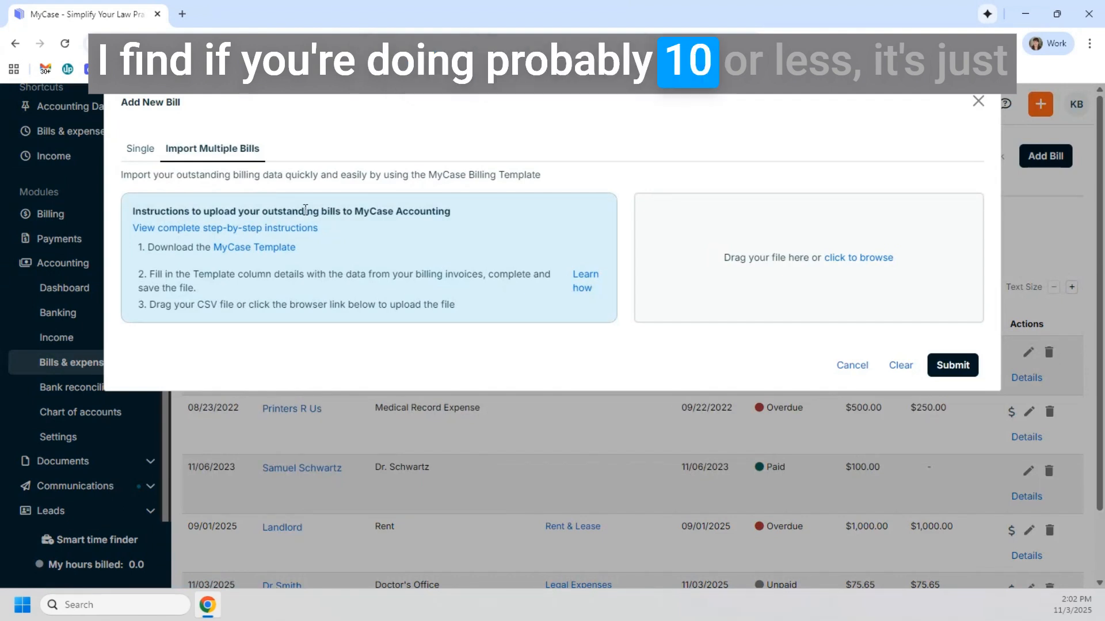
pyautogui.click(132, 157)
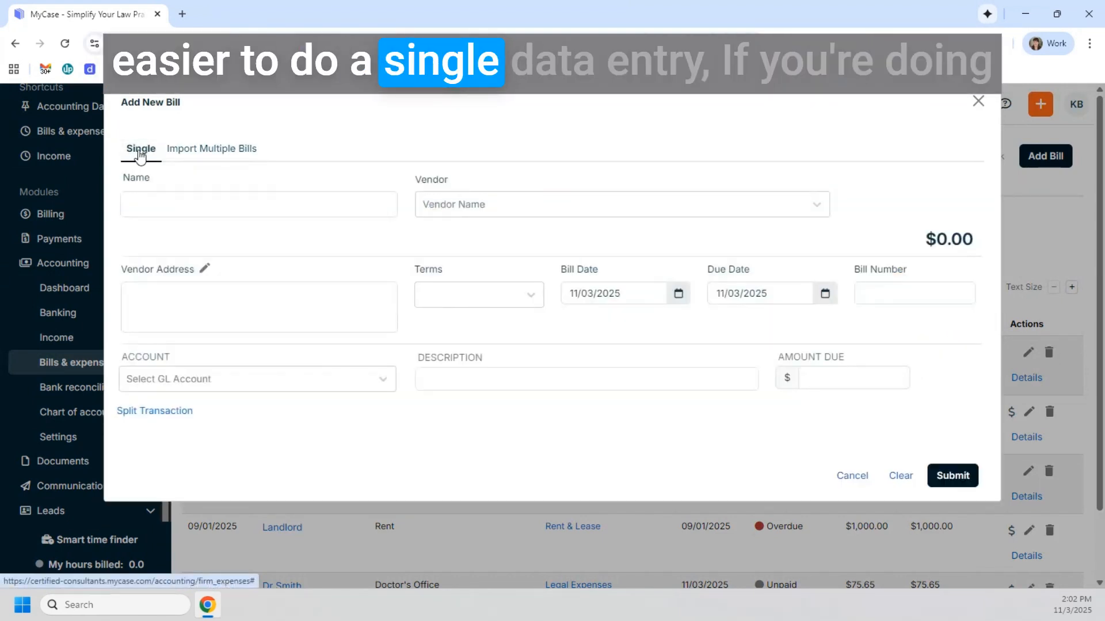
pyautogui.click(212, 149)
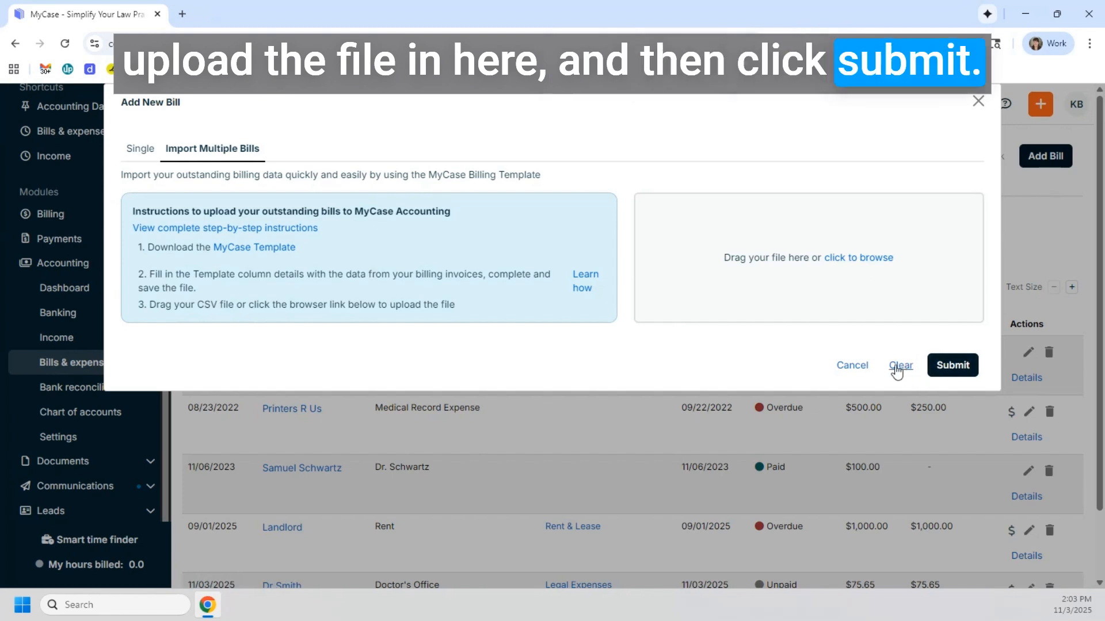
pyautogui.click(857, 366)
# Look over the bills list and a blank new bill form, then close the form without adding a bill
pyautogui.scroll(-2, 397, 420)
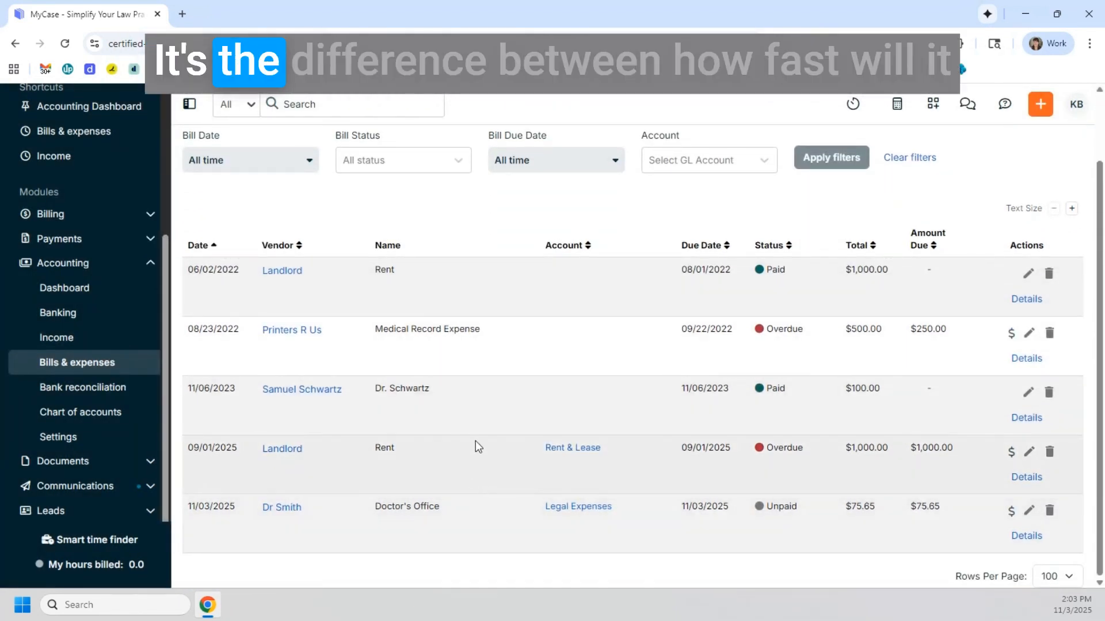
pyautogui.scroll(2, 469, 414)
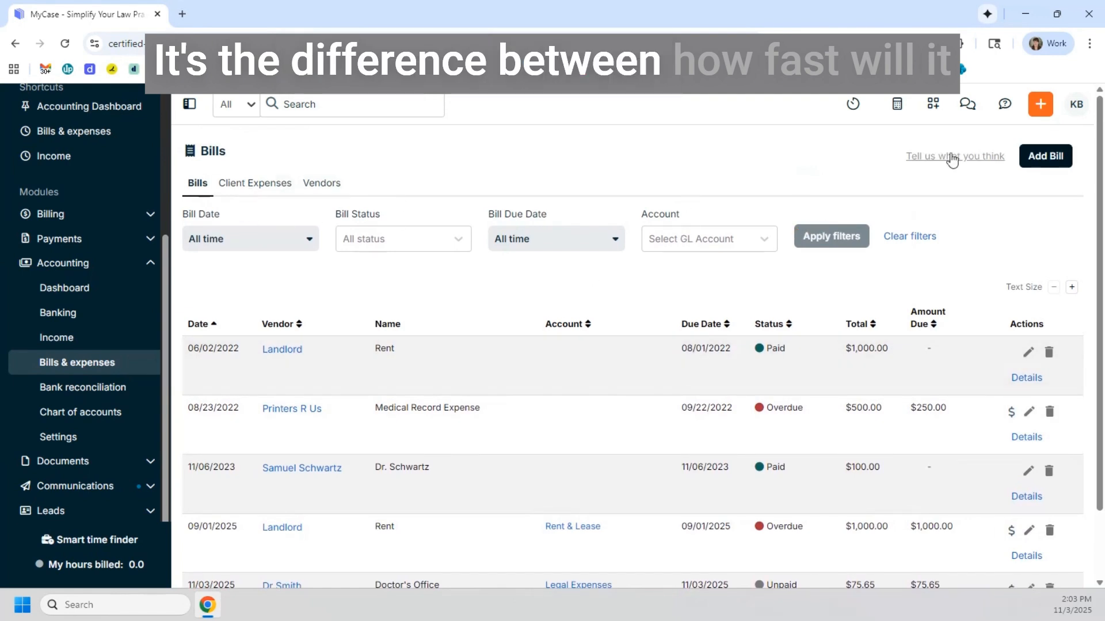
pyautogui.click(1047, 161)
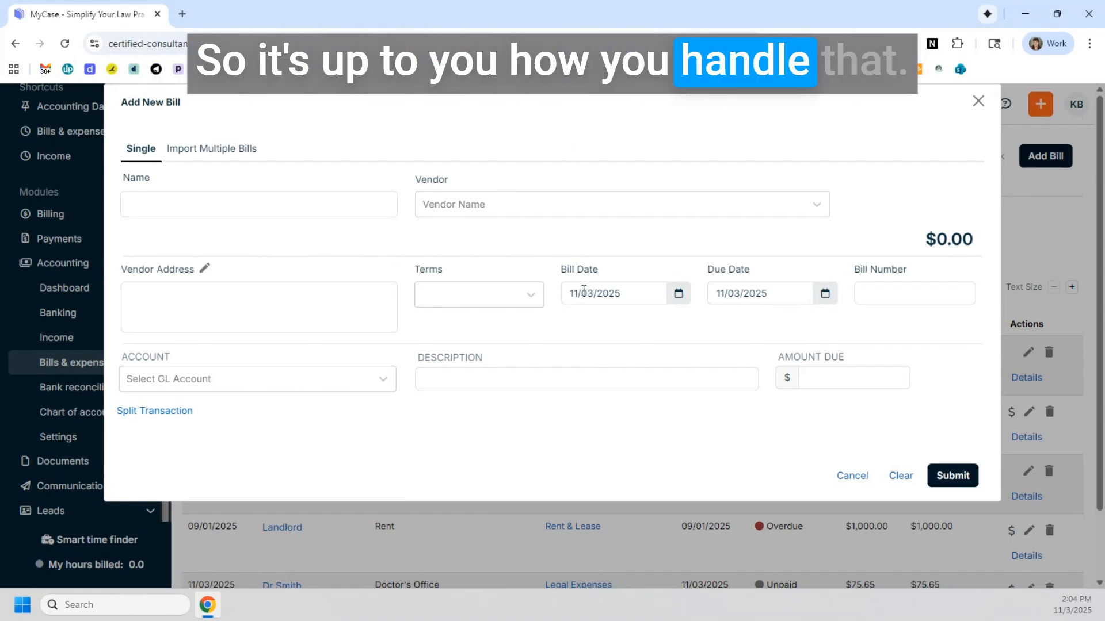
pyautogui.click(977, 101)
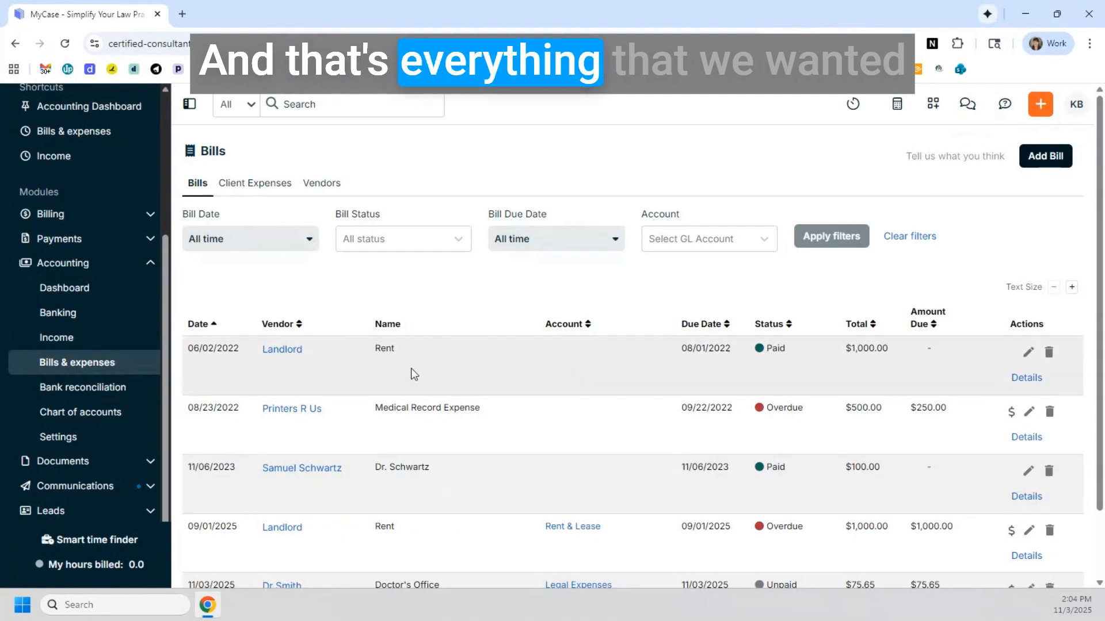